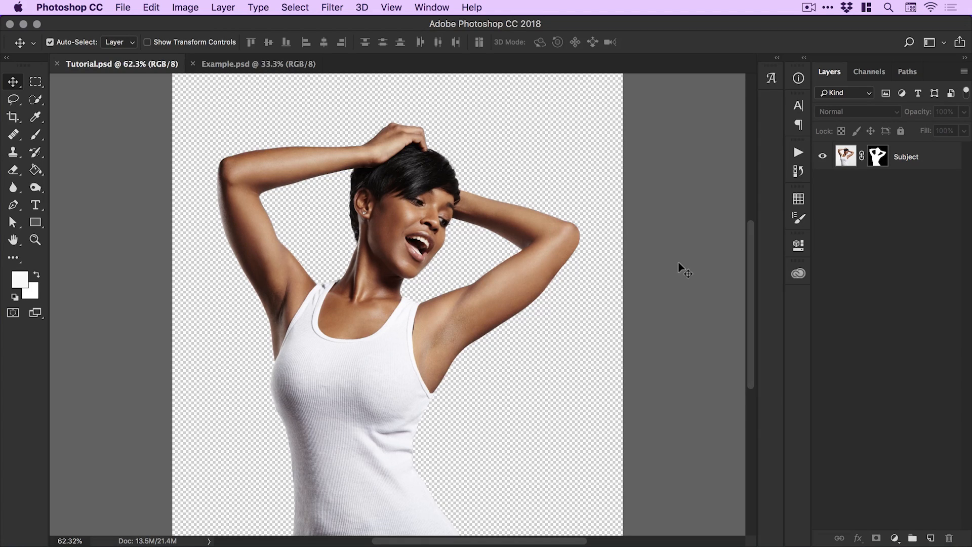
# Convert the Subject layer to a smart object and open it in the Filter Gallery with the preview fitted on screen.
pyautogui.rightClick(901, 157)
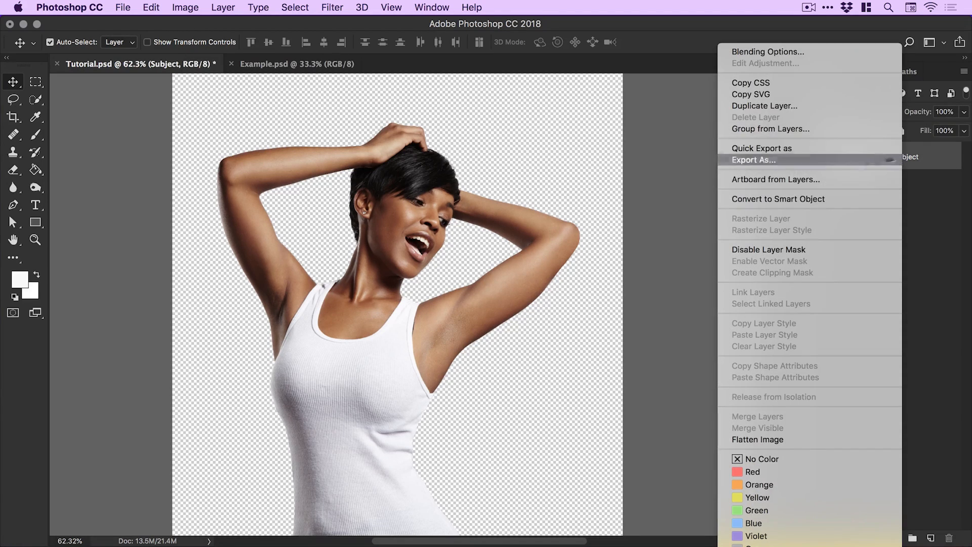
pyautogui.click(816, 199)
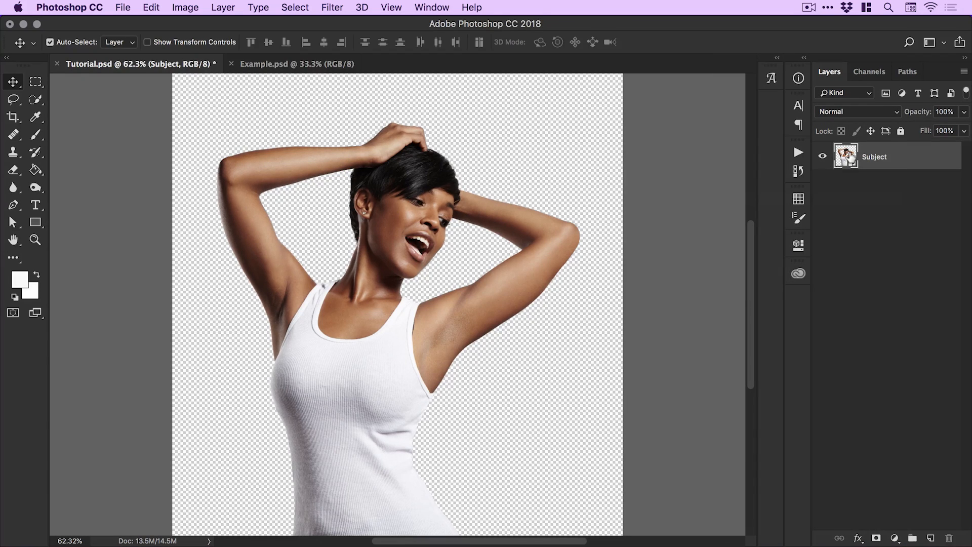
pyautogui.click(345, 7)
pyautogui.click(343, 24)
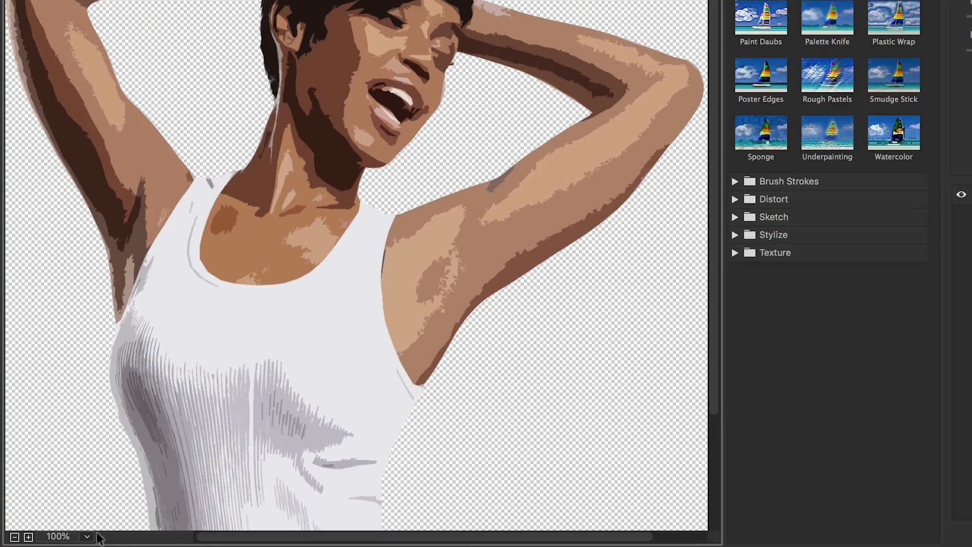
pyautogui.click(87, 538)
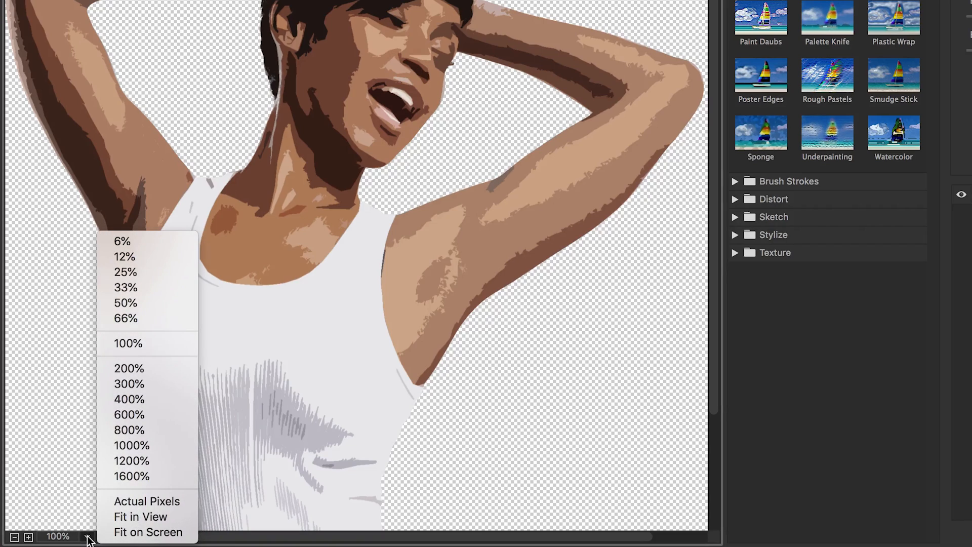
pyautogui.click(149, 532)
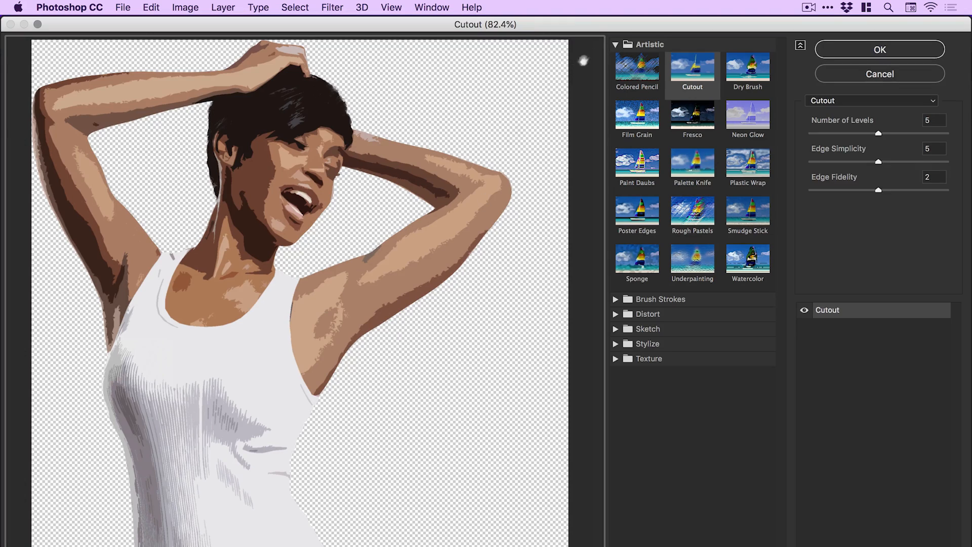
# Adjust the Artistic Cutout filter to Number of Levels 4 and Edge Simplicity 3.
pyautogui.click(616, 45)
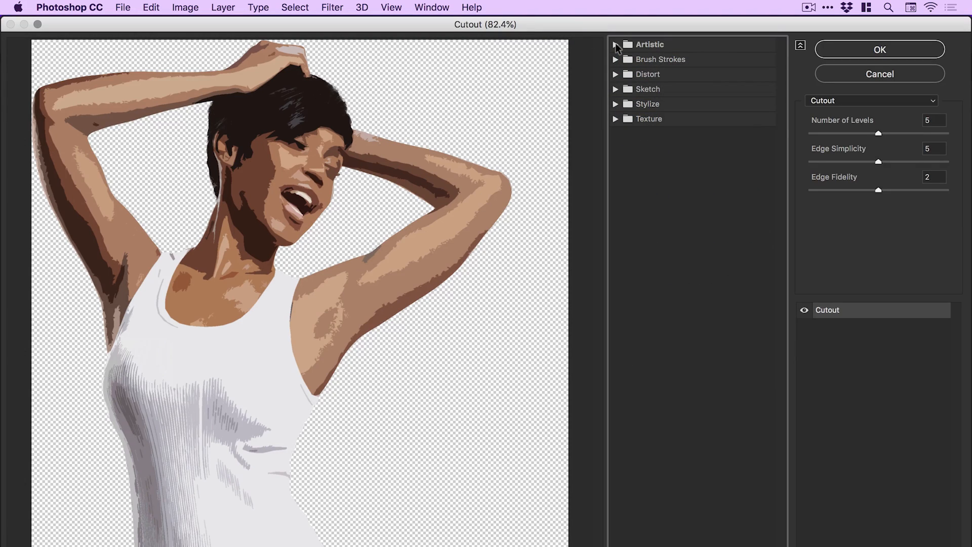
pyautogui.click(615, 45)
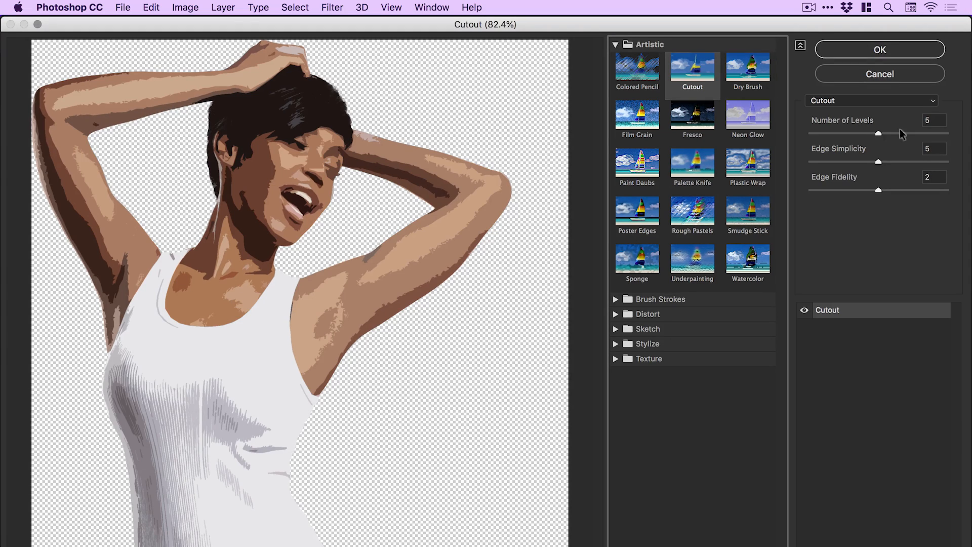
pyautogui.click(844, 133)
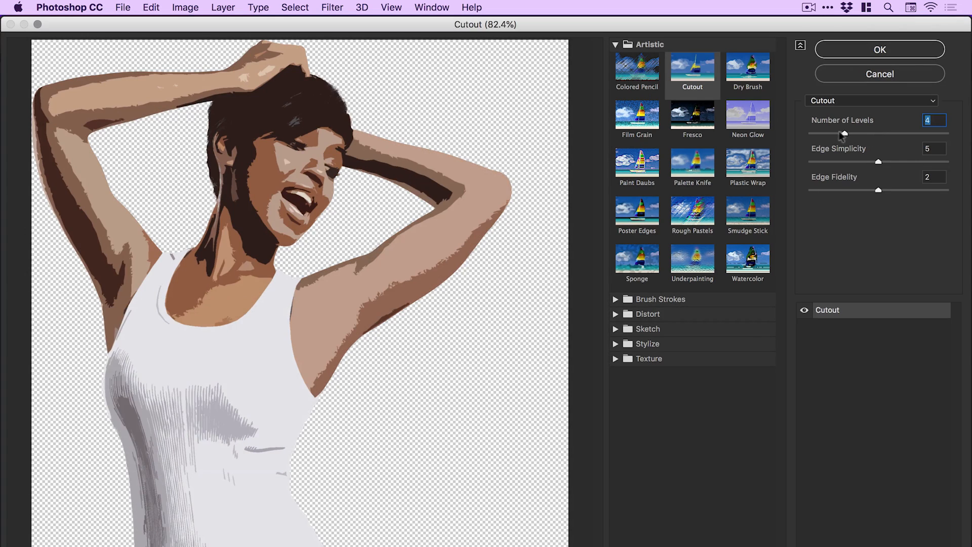
pyautogui.click(861, 133)
pyautogui.click(890, 133)
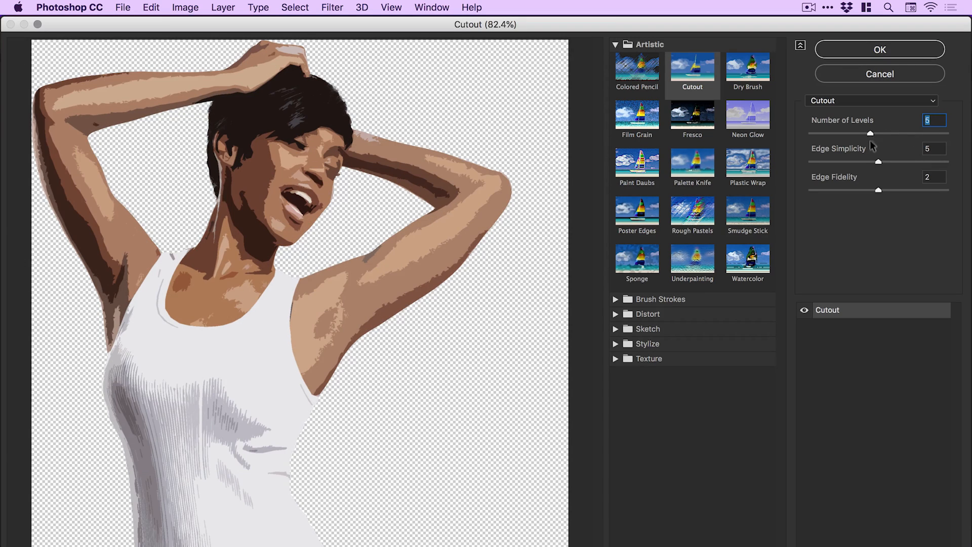
pyautogui.moveTo(909, 161); pyautogui.dragTo(952, 160)
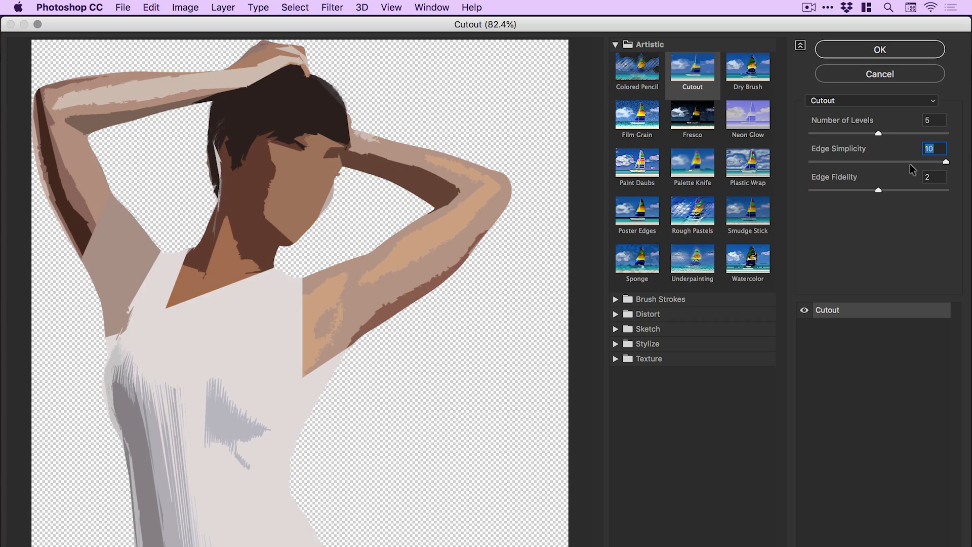
pyautogui.click(825, 161)
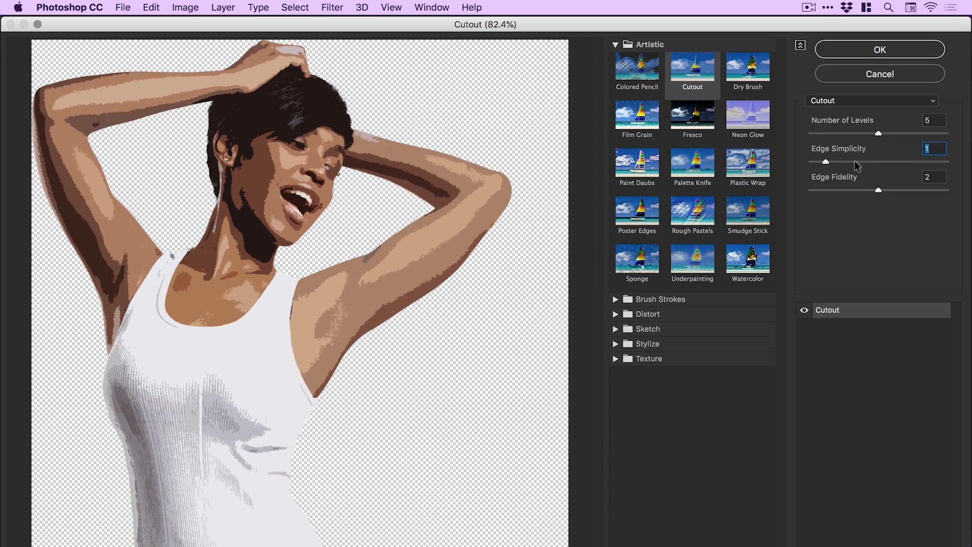
pyautogui.click(854, 161)
pyautogui.click(860, 133)
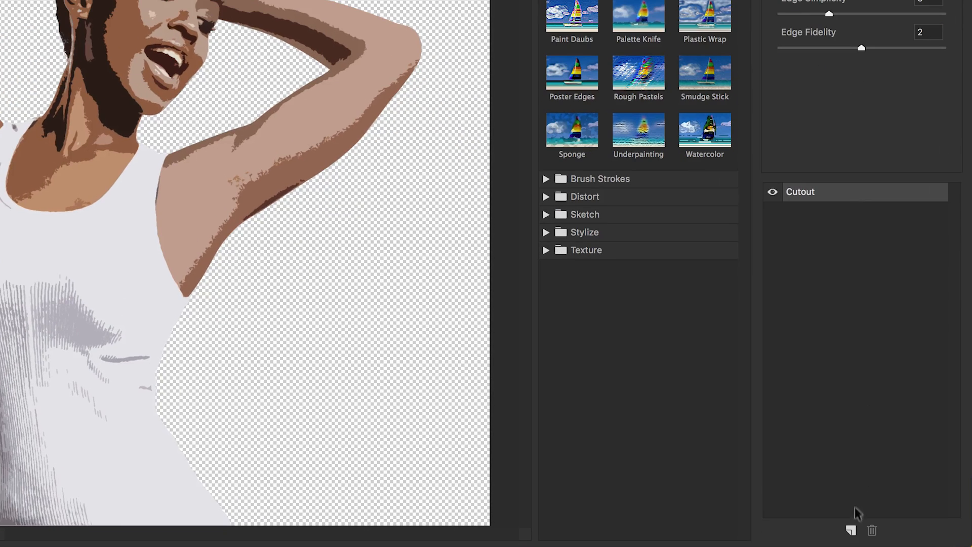
# Add a Palette Knife effect layer with Stroke Size 9, Stroke Detail 2 and Softness 2, and apply the filters.
pyautogui.click(851, 531)
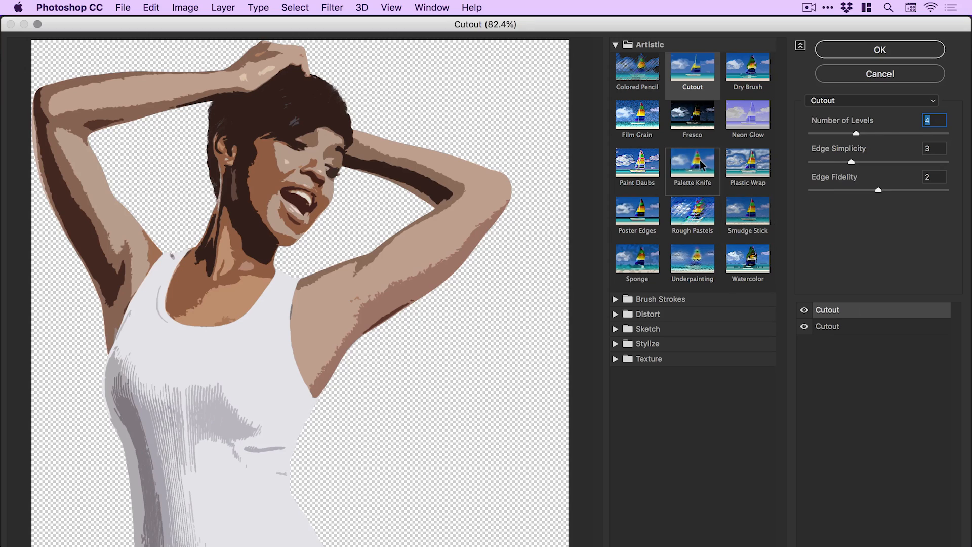
pyautogui.click(702, 163)
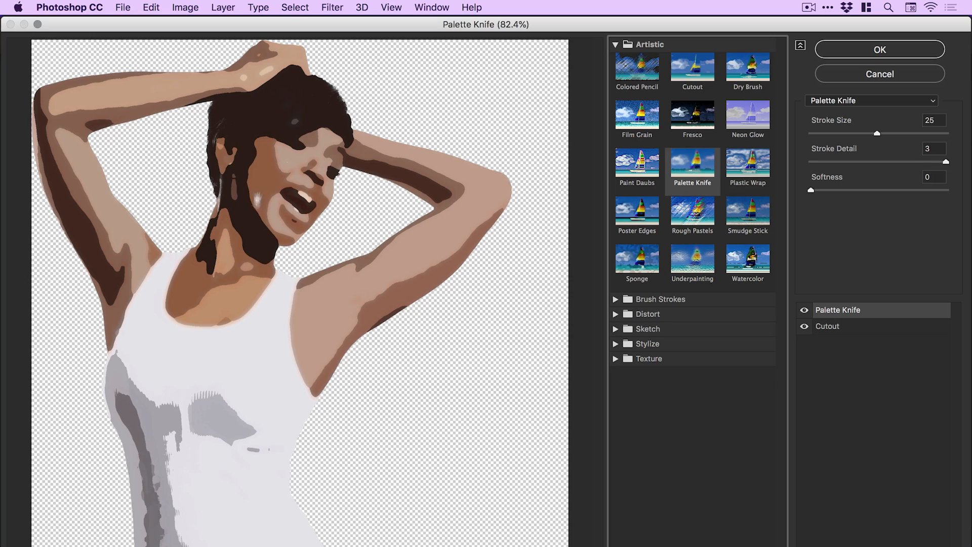
pyautogui.click(877, 162)
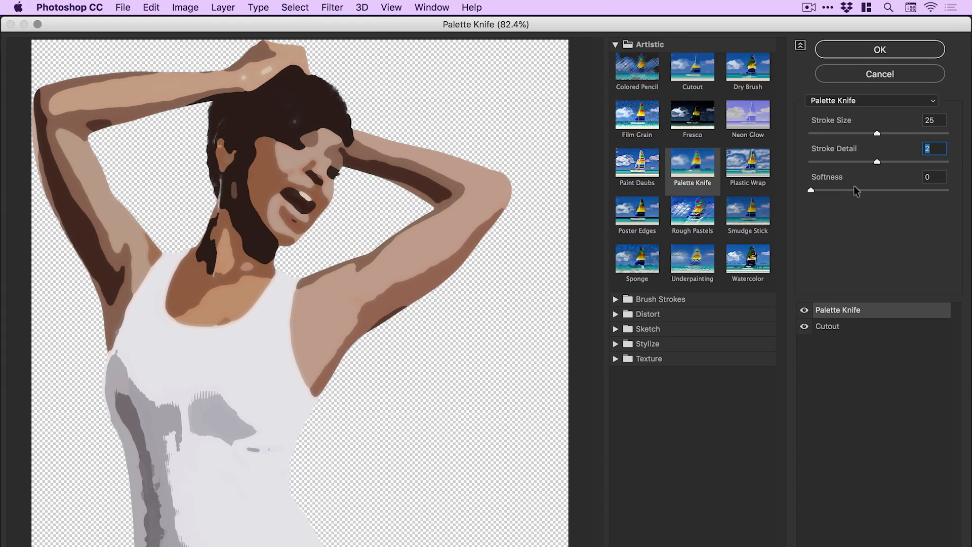
pyautogui.click(849, 133)
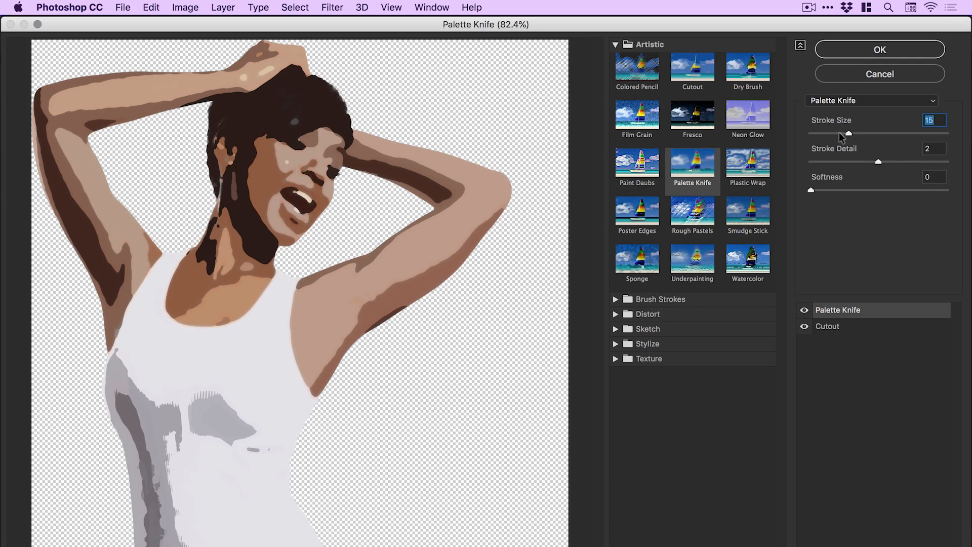
pyautogui.click(855, 161)
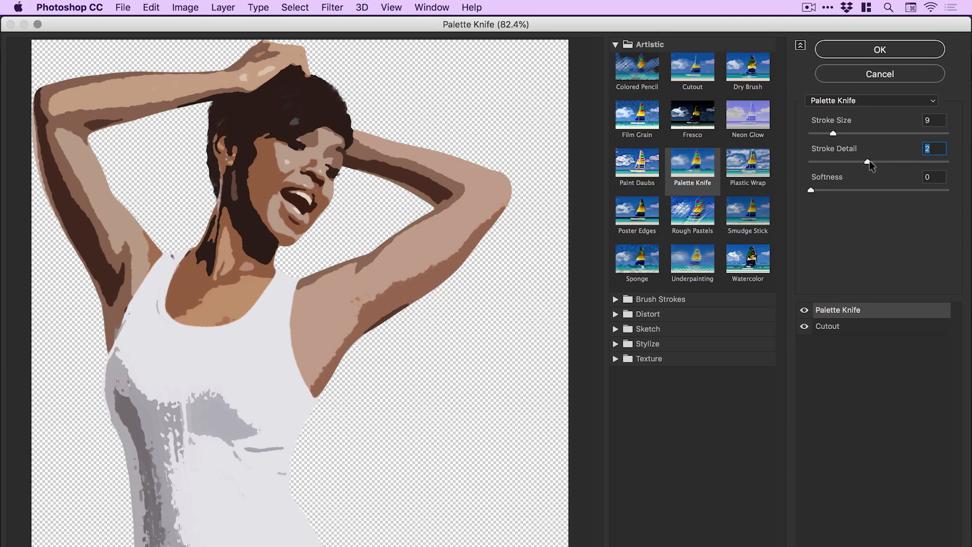
pyautogui.click(841, 187)
pyautogui.click(879, 49)
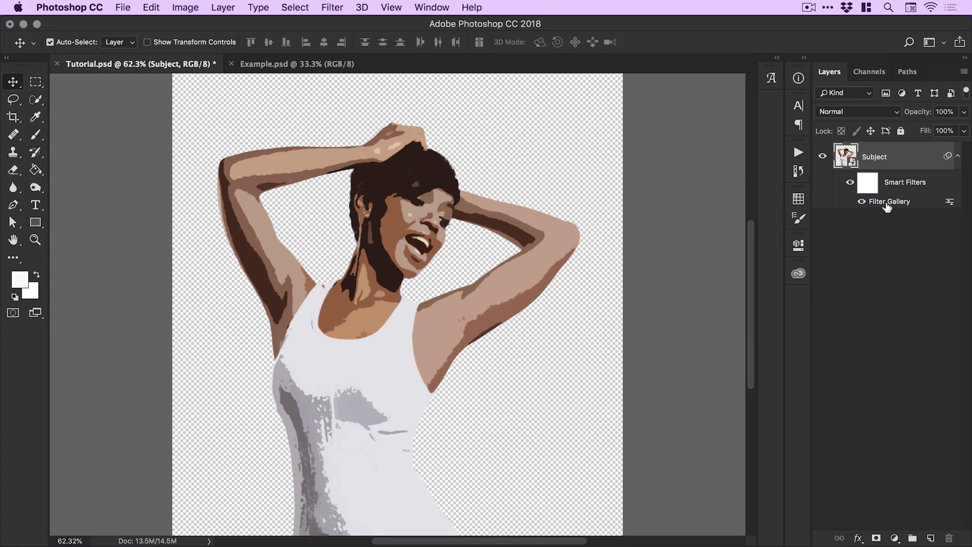
# Reopen the Subject layer's Filter Gallery smart filter to view its settings, and cancel without changing them.
pyautogui.doubleClick(887, 203)
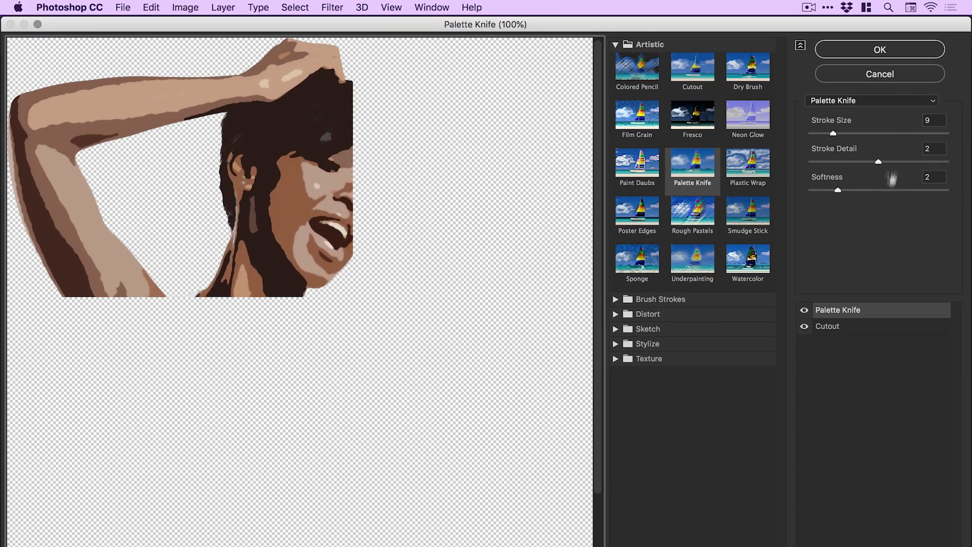
pyautogui.click(883, 75)
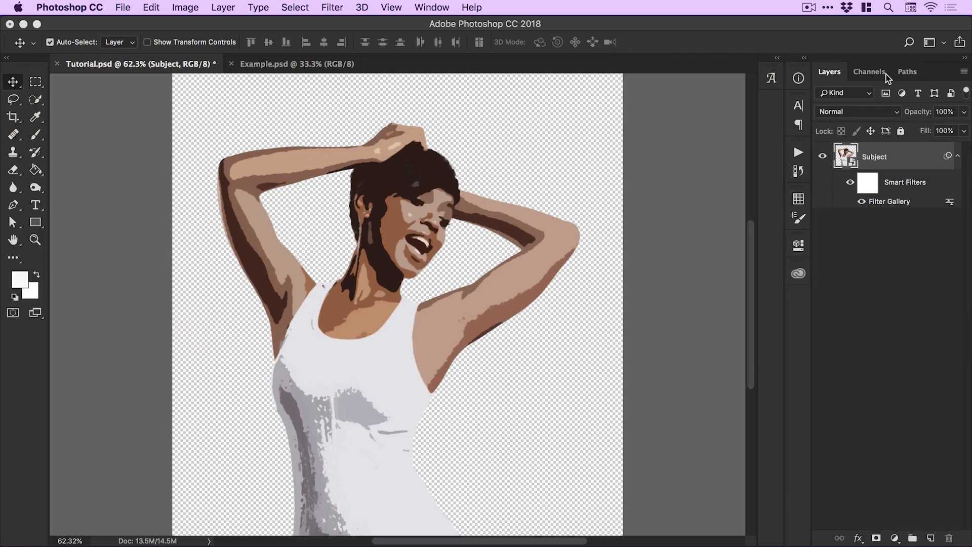
# Add a light gray Solid Color fill layer and place it below the Subject layer as the background.
pyautogui.click(894, 539)
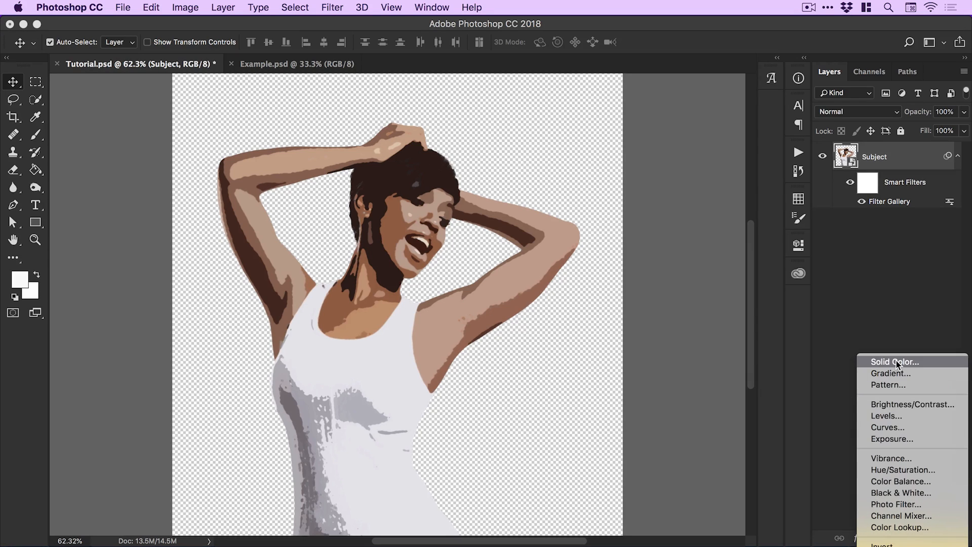
pyautogui.click(896, 360)
pyautogui.moveTo(576, 264); pyautogui.dragTo(457, 245)
pyautogui.click(779, 213)
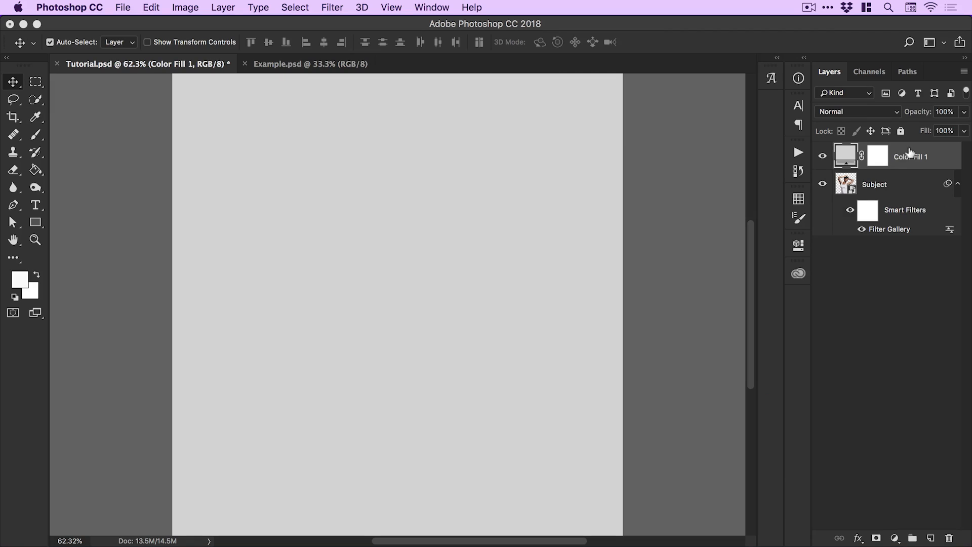
pyautogui.moveTo(910, 153); pyautogui.dragTo(893, 226)
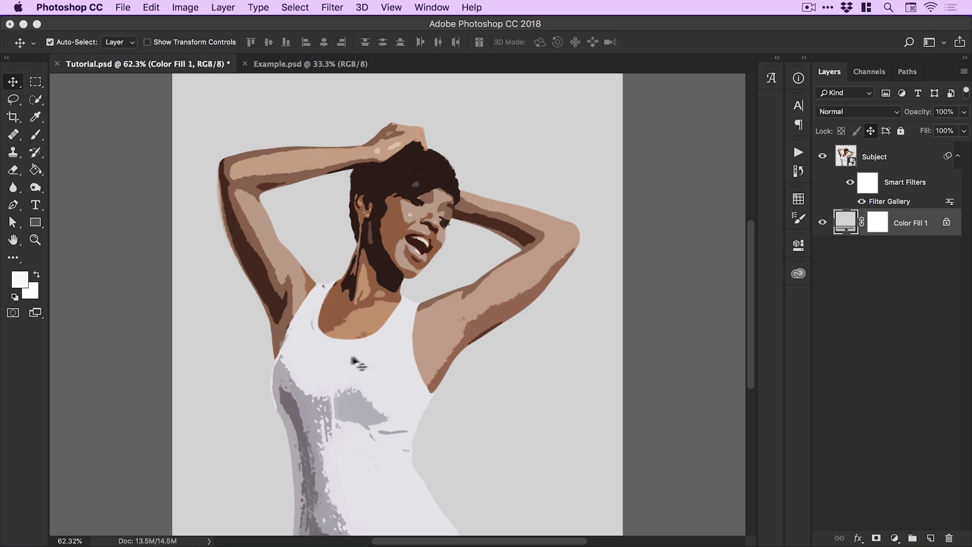
# Create a new empty layer directly above the Subject layer for retouching the image.
pyautogui.press('z')
pyautogui.click(309, 331)
pyautogui.click(309, 329)
pyautogui.press('v')
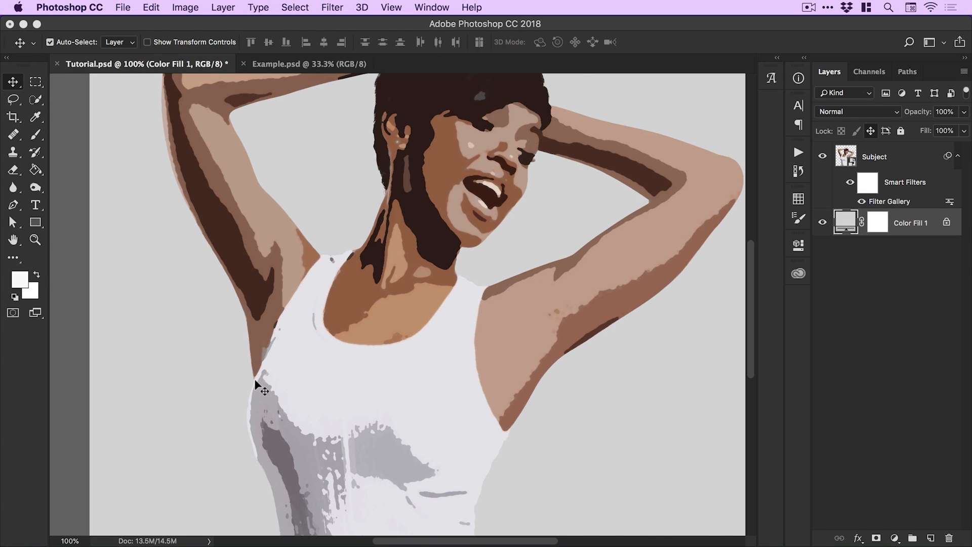
pyautogui.click(873, 158)
pyautogui.click(931, 539)
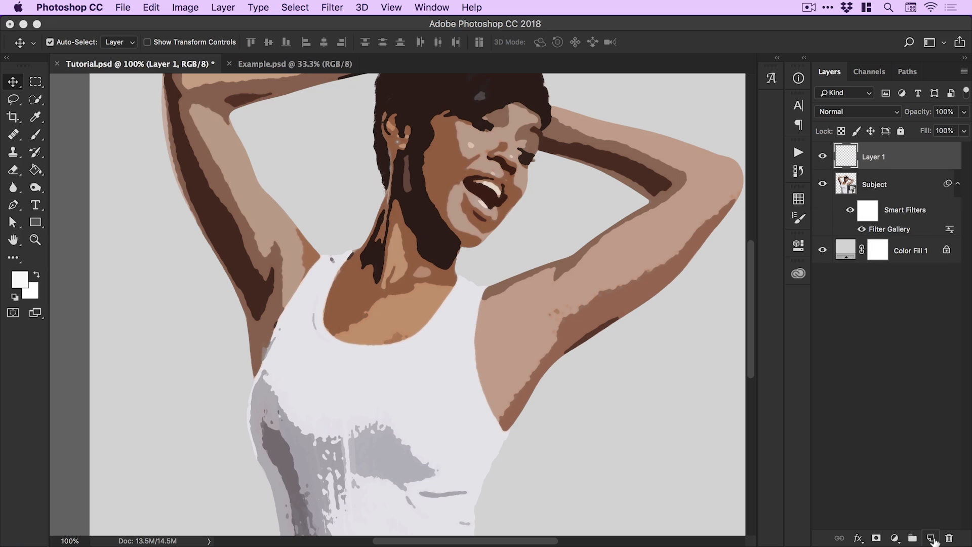
# Set up the Brush tool with the Hard Round preset from the Default brushes.
pyautogui.press('z')
pyautogui.click(233, 206)
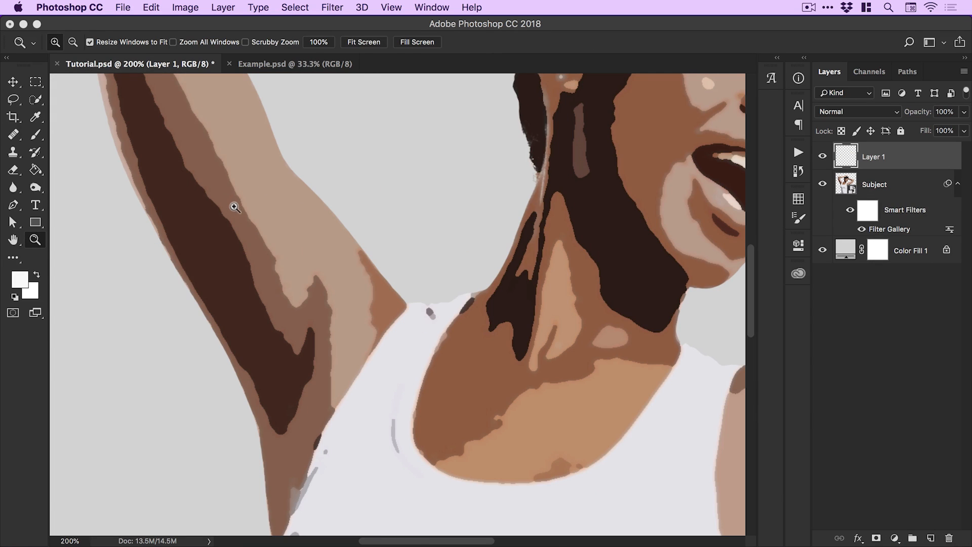
pyautogui.click(46, 135)
pyautogui.click(71, 42)
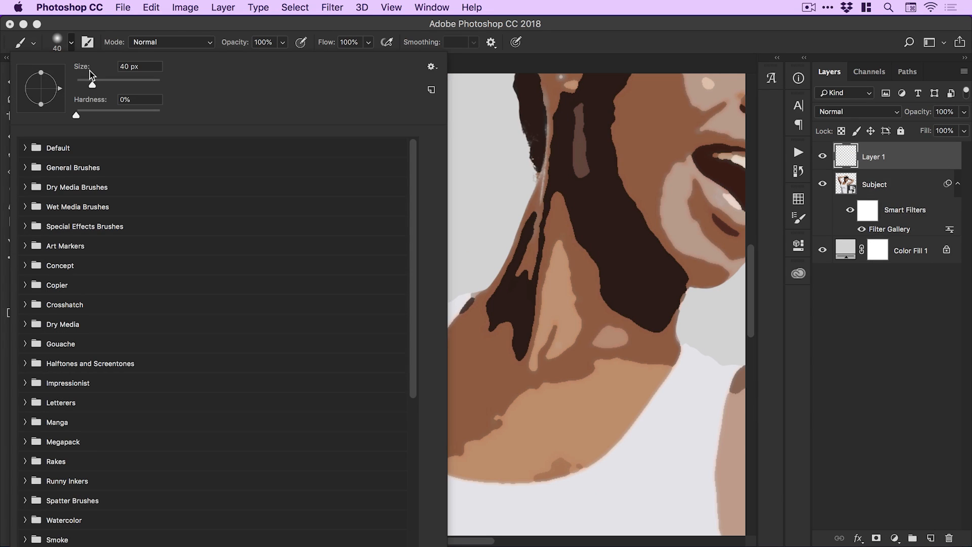
pyautogui.click(25, 147)
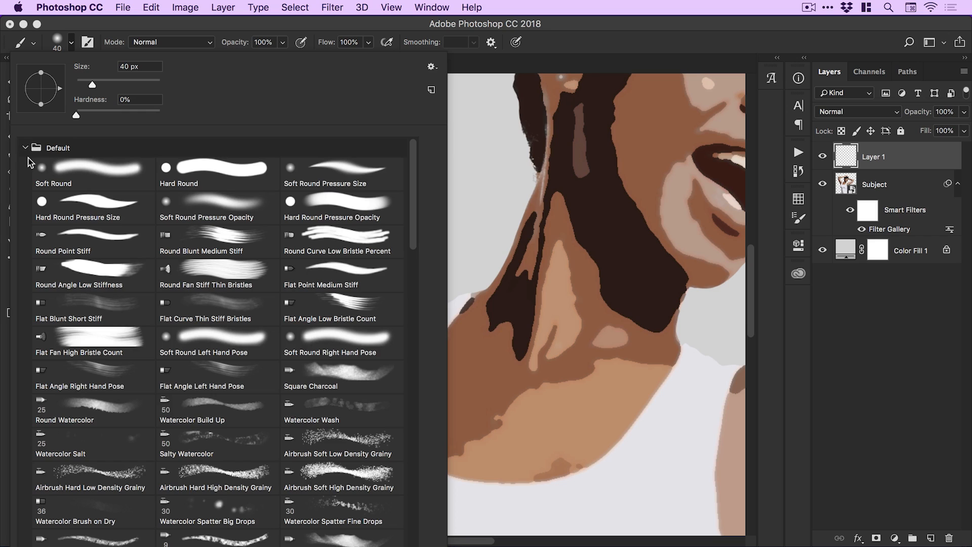
pyautogui.click(208, 169)
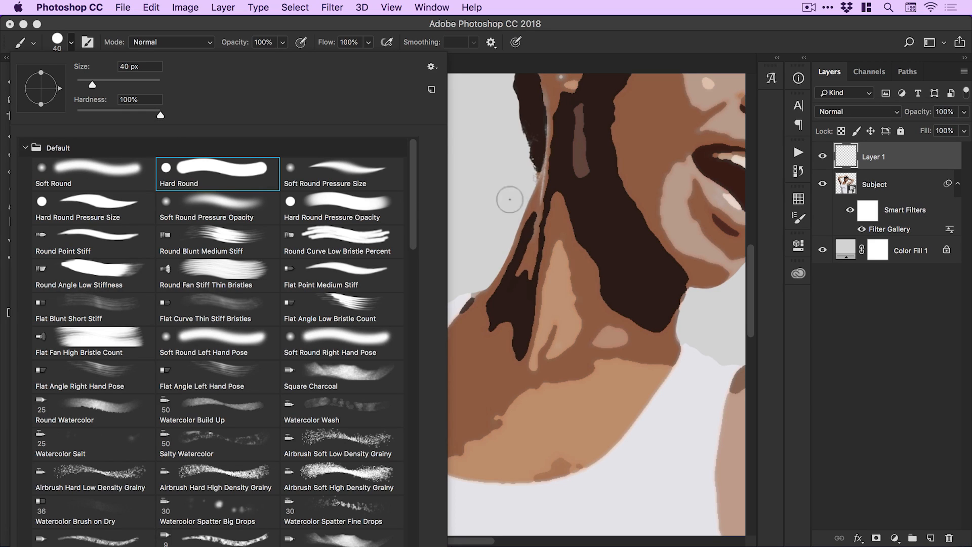
# Paint a white test stroke along the shoulder and neck on the new layer, and undo it.
pyautogui.moveTo(514, 195)
pyautogui.mouseDown()
pyautogui.moveTo(482, 285)
pyautogui.moveTo(497, 268)
pyautogui.moveTo(432, 292)
pyautogui.moveTo(390, 278)
pyautogui.mouseUp()
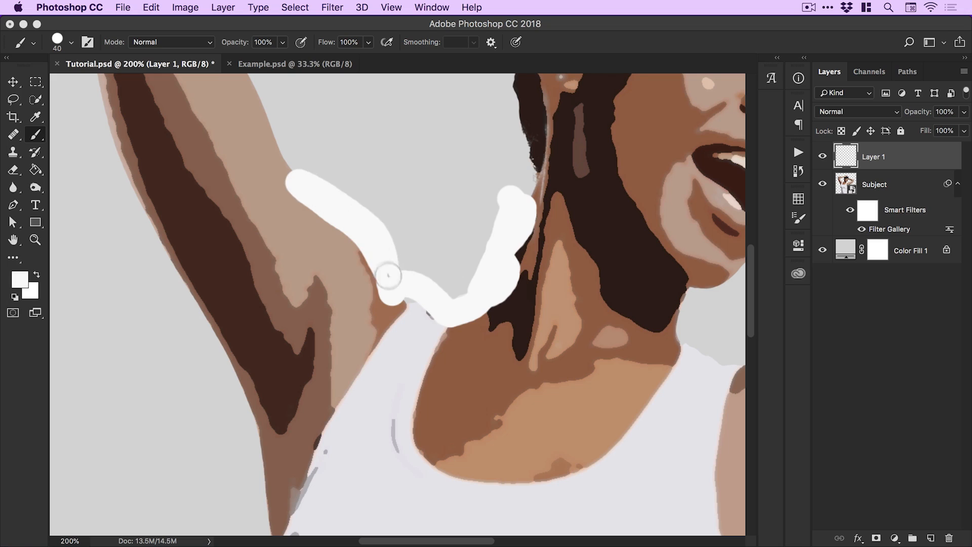
pyautogui.press('super+z')
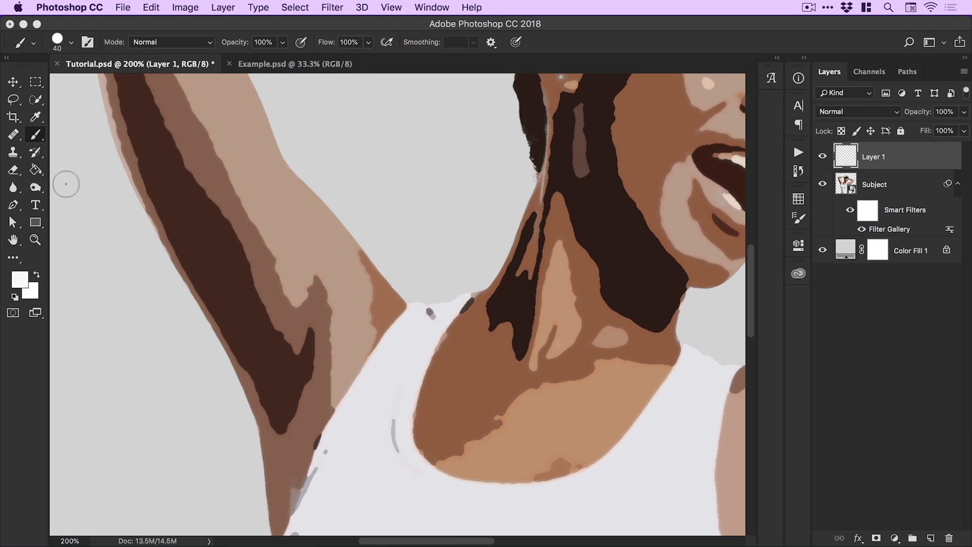
# Sample the tank top's light color with the Eyedropper and brush over the gray marks on the strap beside the neckline.
pyautogui.press('i')
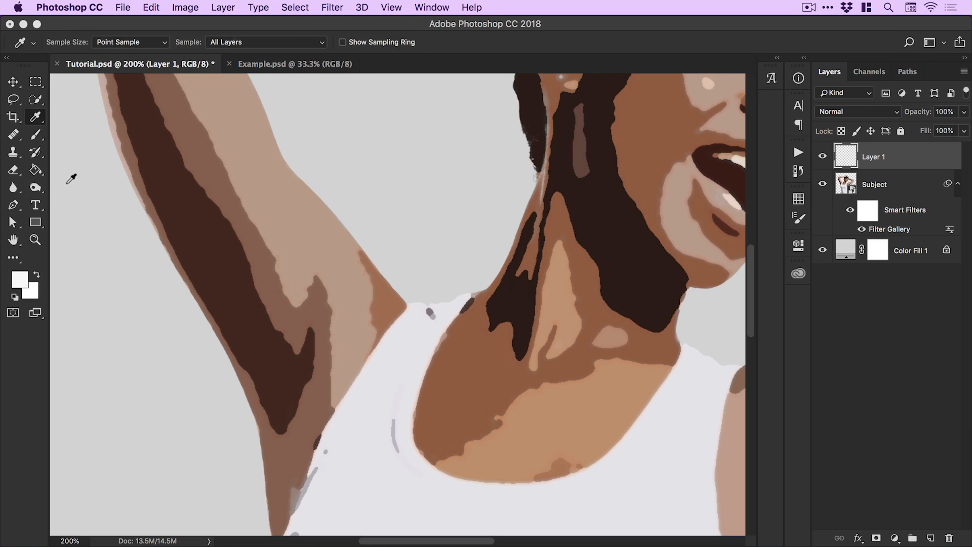
pyautogui.click(37, 138)
pyautogui.press('i')
pyautogui.press('space')
pyautogui.moveTo(343, 356); pyautogui.dragTo(319, 274)
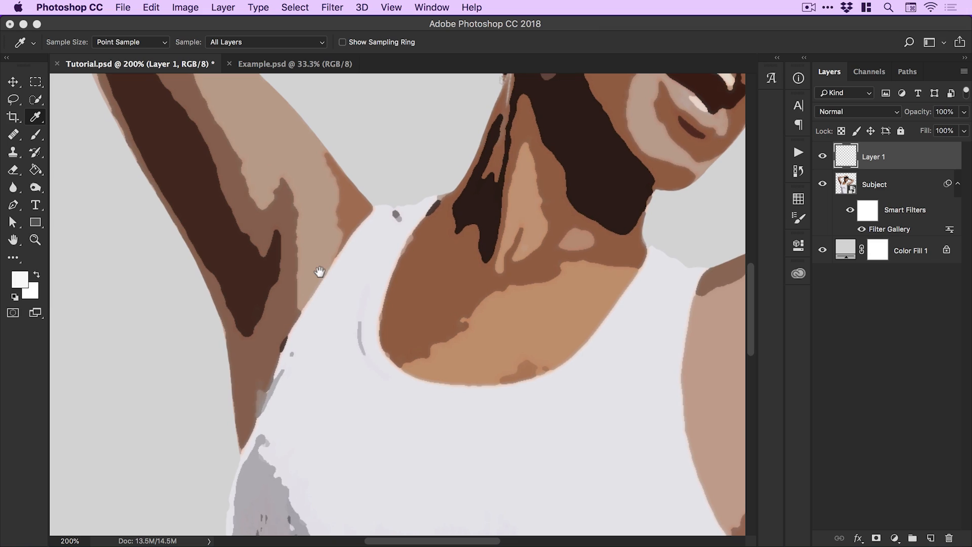
pyautogui.click(351, 310)
pyautogui.press('b')
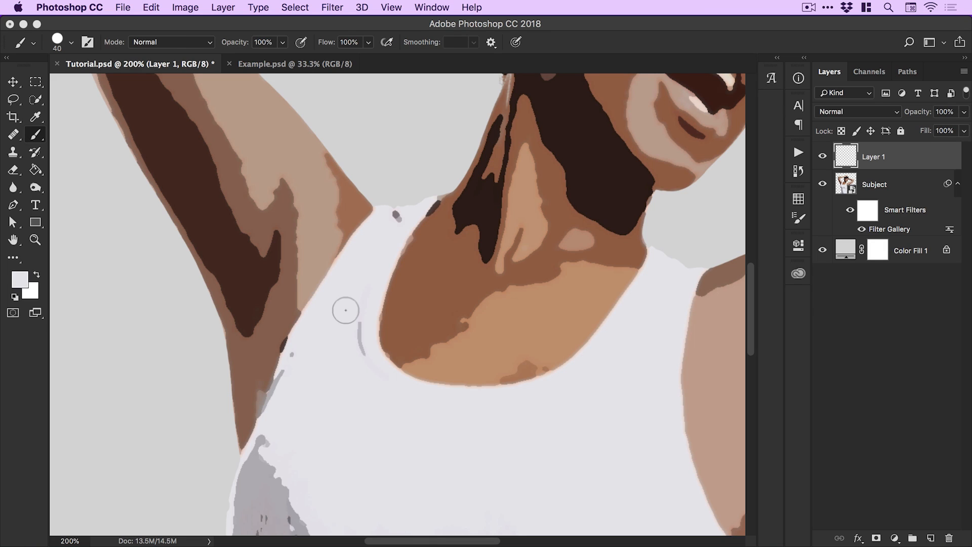
pyautogui.moveTo(345, 310); pyautogui.dragTo(358, 365)
pyautogui.moveTo(391, 223); pyautogui.dragTo(393, 222)
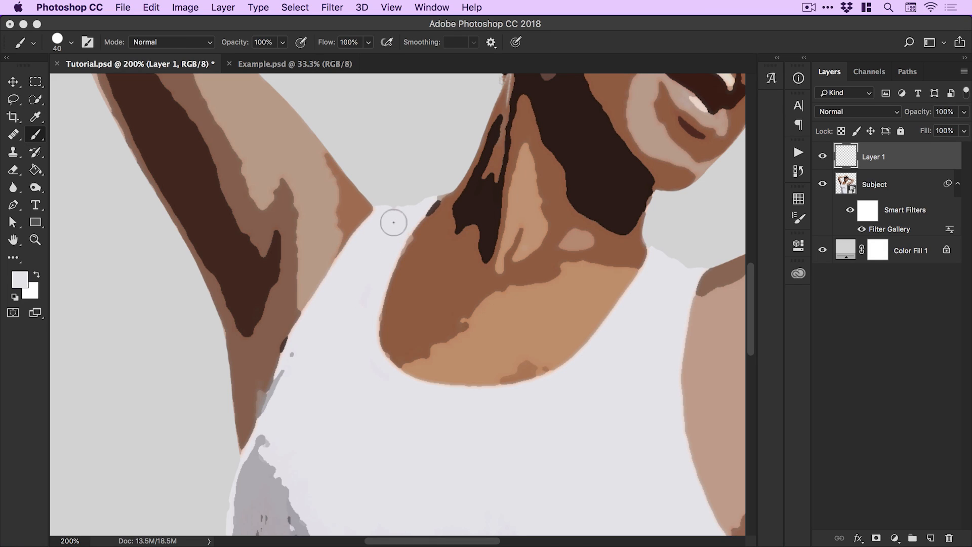
# Brush the light tank top color along the jagged upper edge of the gray shadows under the bust to smooth their outline.
pyautogui.scroll(-5, 353, 288)
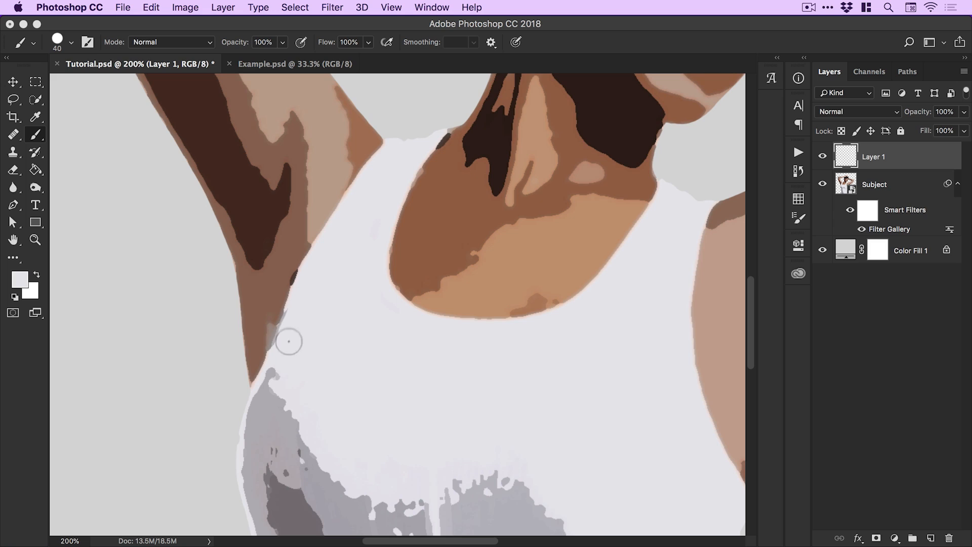
pyautogui.scroll(-4, 289, 341)
pyautogui.moveTo(269, 321)
pyautogui.mouseDown()
pyautogui.moveTo(324, 407)
pyautogui.moveTo(361, 438)
pyautogui.moveTo(409, 453)
pyautogui.moveTo(443, 444)
pyautogui.moveTo(492, 395)
pyautogui.moveTo(285, 276)
pyautogui.moveTo(324, 265)
pyautogui.moveTo(353, 275)
pyautogui.moveTo(447, 352)
pyautogui.moveTo(357, 399)
pyautogui.moveTo(342, 395)
pyautogui.moveTo(417, 391)
pyautogui.moveTo(453, 371)
pyautogui.moveTo(389, 429)
pyautogui.moveTo(490, 397)
pyautogui.moveTo(495, 469)
pyautogui.mouseUp()
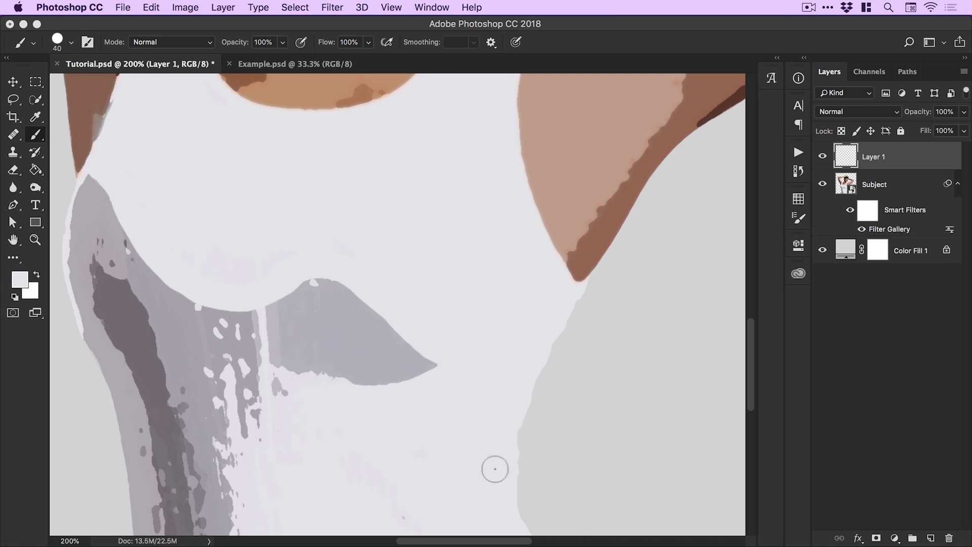
# Brush the light tank top color over the gray streaks and specks on the torso, smoothing the side shadow's inner edge down to the hem.
pyautogui.scroll(-5, 354, 446)
pyautogui.hscroll(-2, 354, 445)
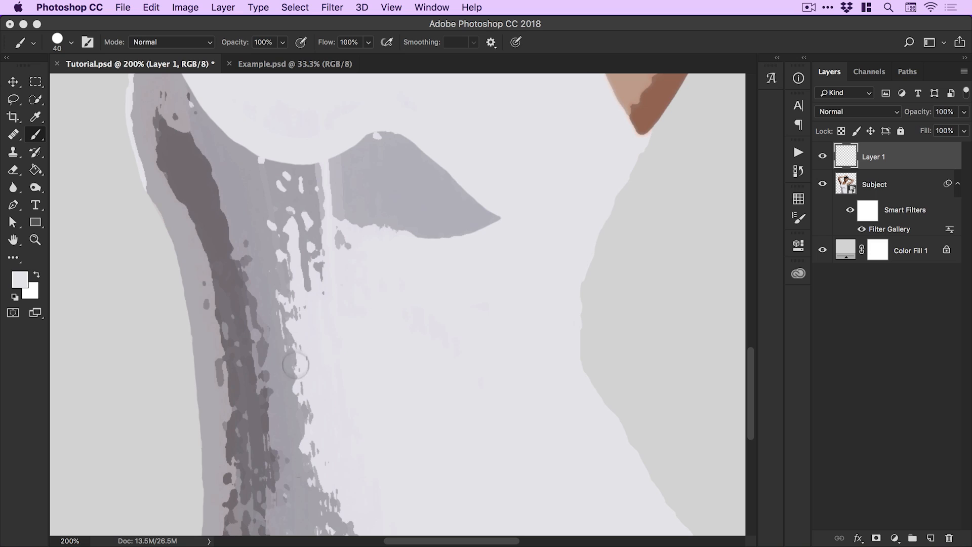
pyautogui.scroll(-1, 304, 284)
pyautogui.moveTo(347, 231)
pyautogui.mouseDown()
pyautogui.moveTo(304, 203)
pyautogui.moveTo(295, 284)
pyautogui.moveTo(316, 385)
pyautogui.moveTo(310, 414)
pyautogui.moveTo(352, 481)
pyautogui.mouseUp()
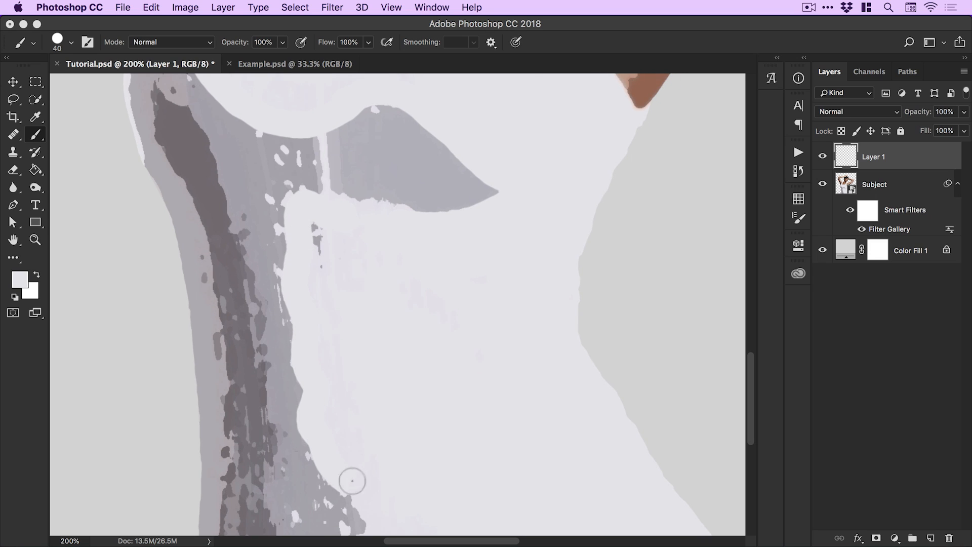
pyautogui.scroll(-4, 351, 390)
pyautogui.hscroll(1, 351, 390)
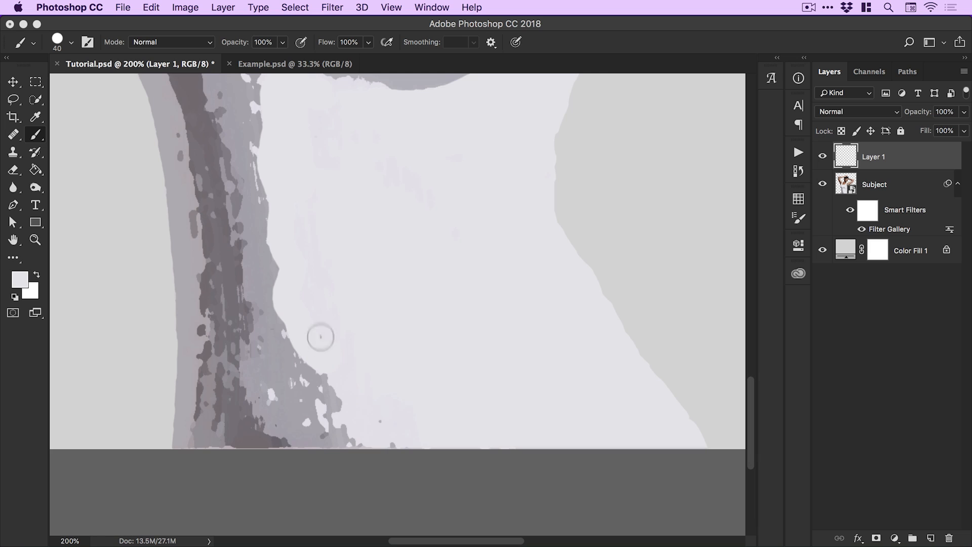
pyautogui.moveTo(296, 304)
pyautogui.mouseDown()
pyautogui.moveTo(319, 406)
pyautogui.moveTo(347, 446)
pyautogui.moveTo(347, 403)
pyautogui.mouseUp()
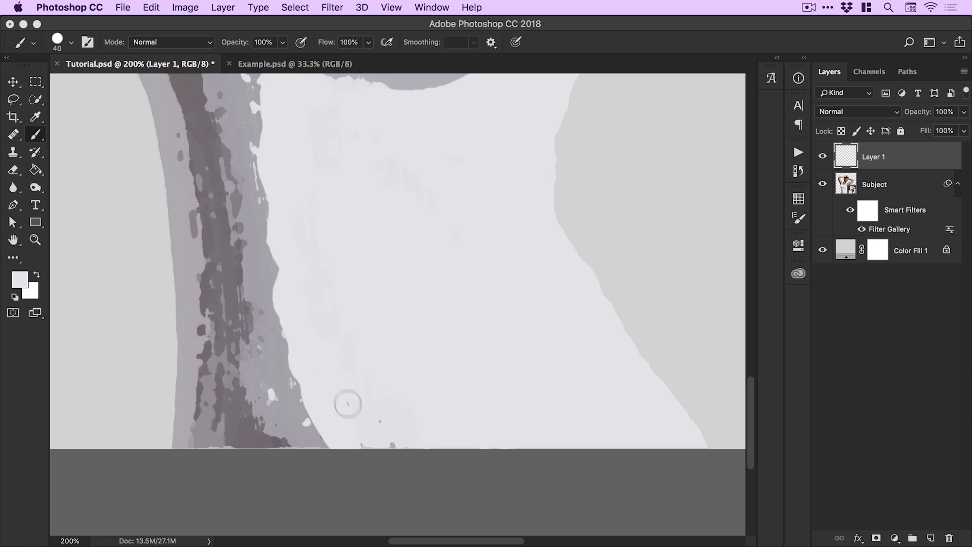
# Sample the mid-gray of the tank top's side shadow and brush over the darker patches and light specks in its upper part.
pyautogui.scroll(5, 378, 332)
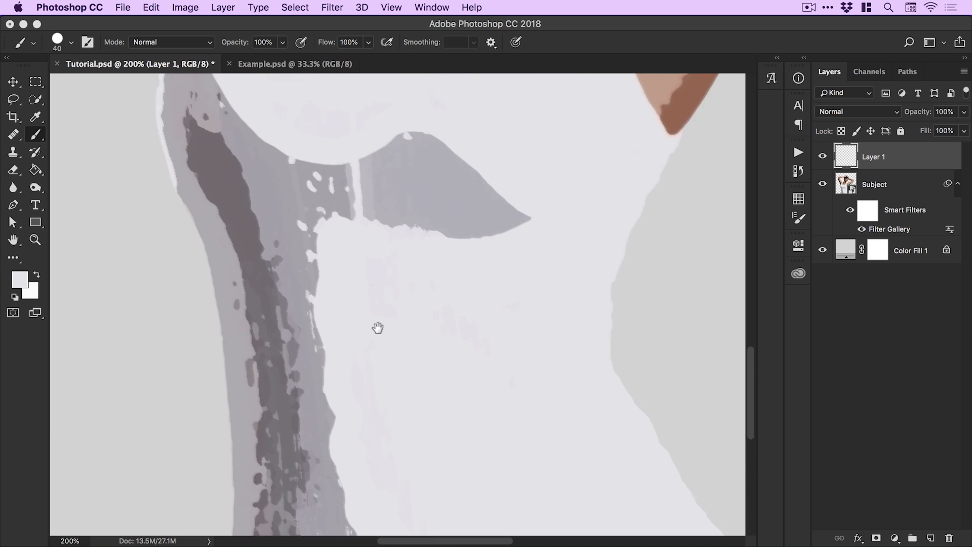
pyautogui.scroll(1, 378, 328)
pyautogui.hscroll(-1, 378, 327)
pyautogui.press('i')
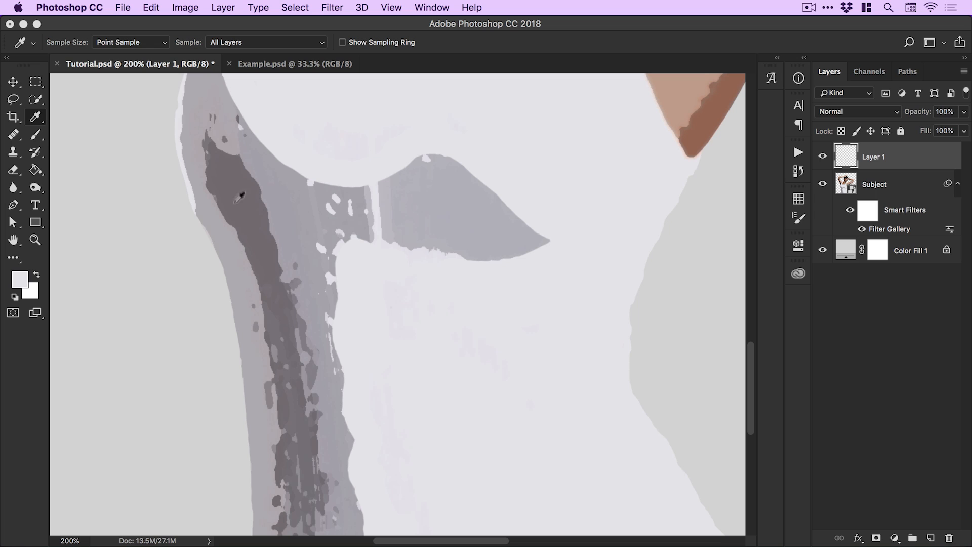
pyautogui.click(270, 196)
pyautogui.press('b')
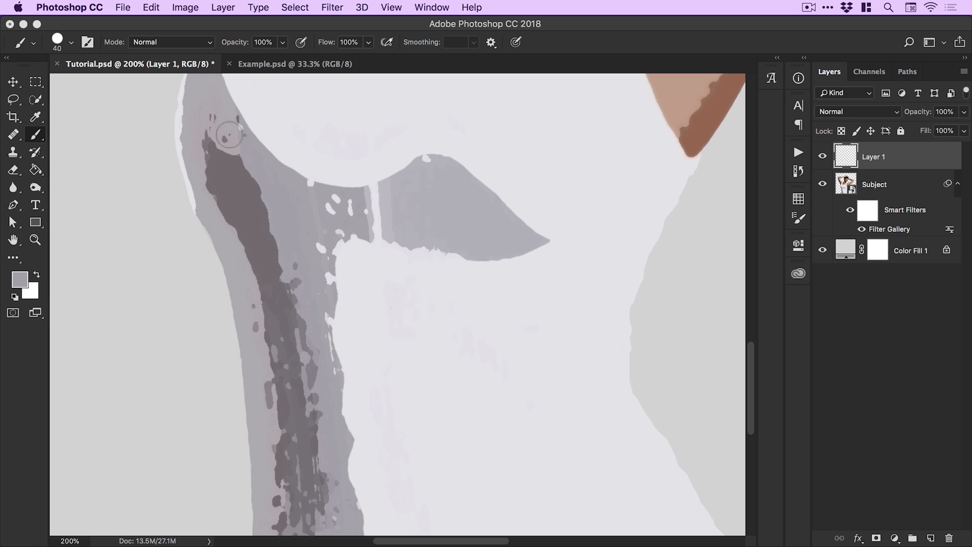
pyautogui.click(229, 122)
pyautogui.moveTo(238, 156)
pyautogui.mouseDown()
pyautogui.moveTo(241, 238)
pyautogui.moveTo(276, 294)
pyautogui.moveTo(269, 342)
pyautogui.moveTo(291, 400)
pyautogui.mouseUp()
pyautogui.moveTo(268, 287); pyautogui.dragTo(258, 139)
pyautogui.moveTo(267, 174)
pyautogui.mouseDown()
pyautogui.moveTo(285, 364)
pyautogui.moveTo(265, 484)
pyautogui.moveTo(299, 450)
pyautogui.moveTo(324, 461)
pyautogui.moveTo(302, 192)
pyautogui.mouseUp()
pyautogui.moveTo(291, 256); pyautogui.dragTo(292, 336)
pyautogui.moveTo(295, 297)
pyautogui.mouseDown()
pyautogui.moveTo(317, 320)
pyautogui.moveTo(326, 234)
pyautogui.moveTo(366, 226)
pyautogui.moveTo(343, 271)
pyautogui.moveTo(343, 379)
pyautogui.mouseUp()
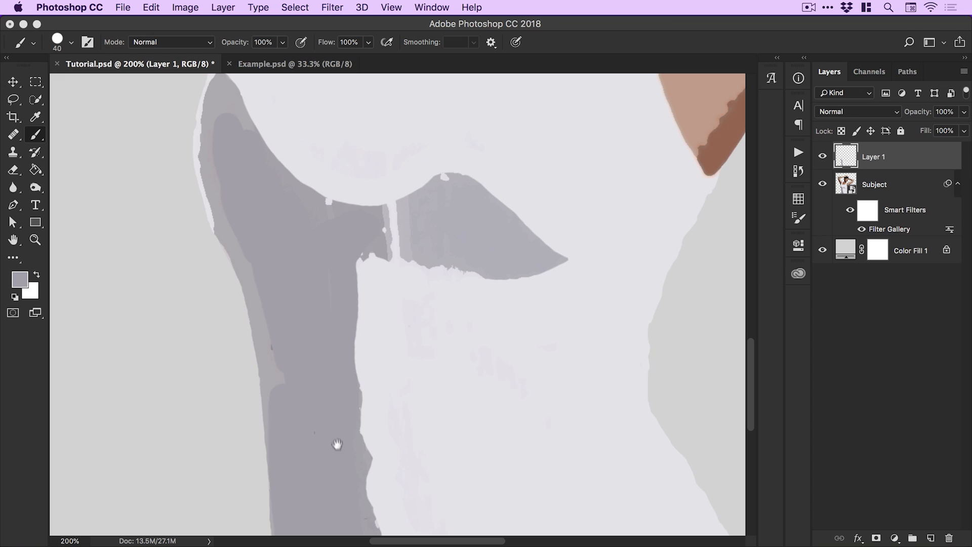
# Brush the same gray over the rest of the side shadow down to the image's lower edge, evening out its inner border.
pyautogui.hscroll(-3, 314, 303)
pyautogui.moveTo(258, 164)
pyautogui.mouseDown()
pyautogui.moveTo(265, 232)
pyautogui.moveTo(298, 305)
pyautogui.moveTo(318, 506)
pyautogui.mouseUp()
pyautogui.scroll(-5, 318, 508)
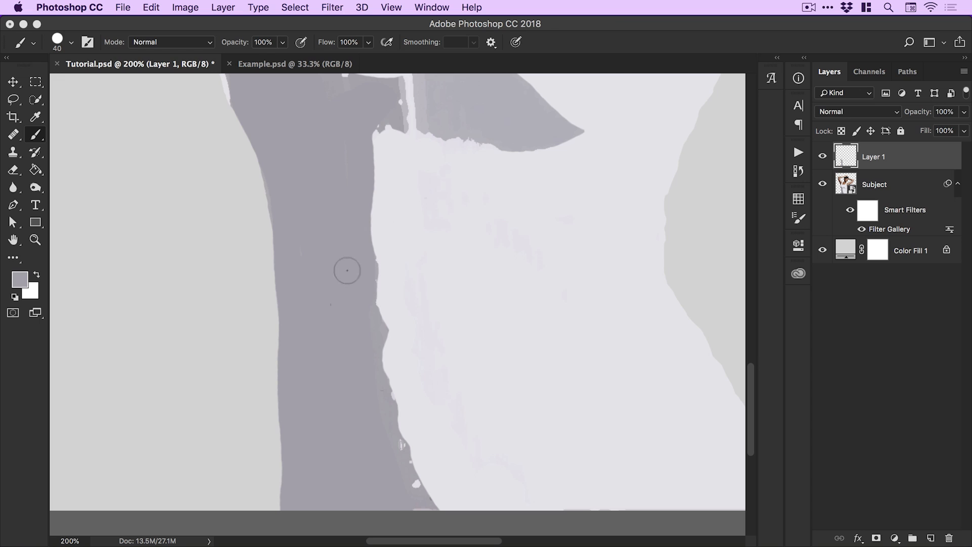
pyautogui.moveTo(361, 309); pyautogui.dragTo(397, 460)
pyautogui.moveTo(425, 516); pyautogui.dragTo(377, 408)
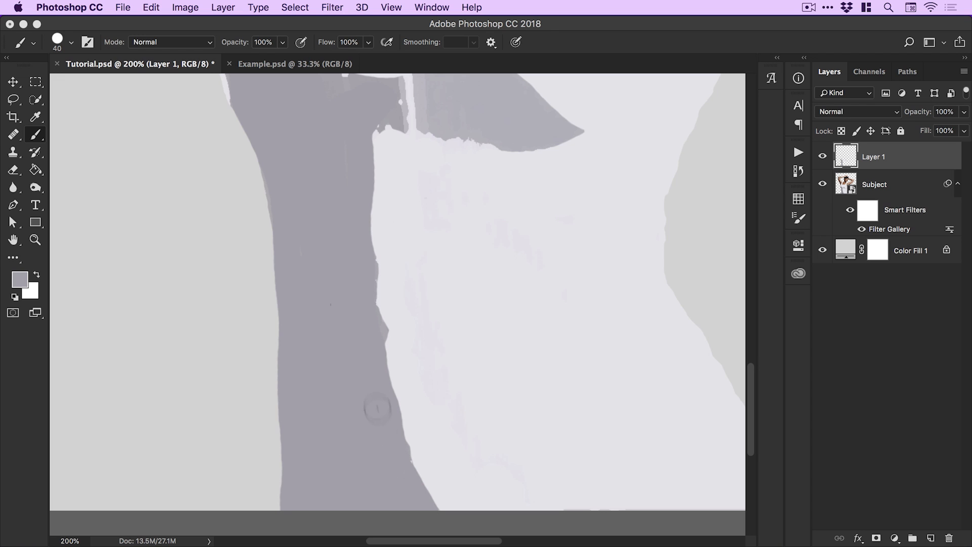
# Sample the brown skin tone of the chest and brush it along the skin beside the tank top's neckline.
pyautogui.scroll(12, 340, 278)
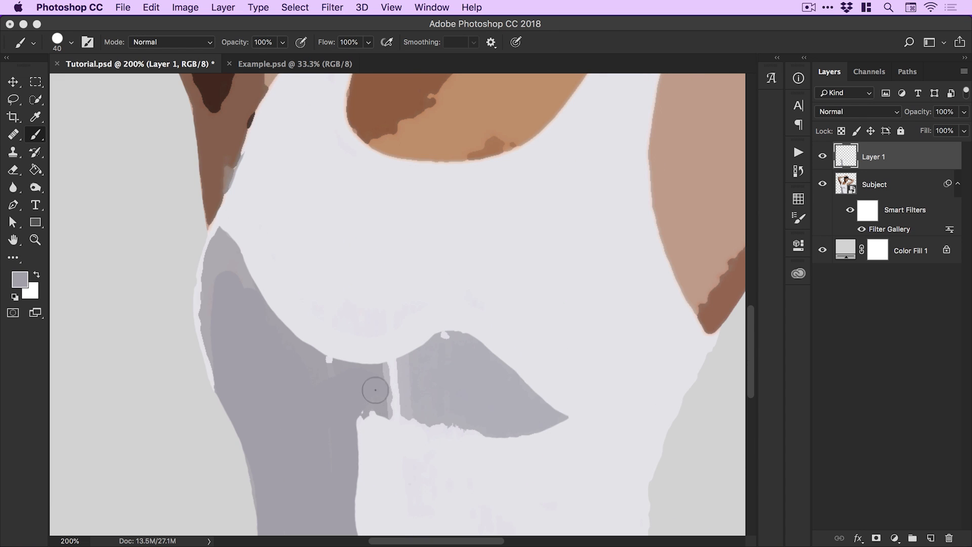
pyautogui.keyDown('alt'); pyautogui.click(451, 349); pyautogui.keyUp('alt')
pyautogui.keyDown('alt'); pyautogui.click(324, 382); pyautogui.keyUp('alt')
pyautogui.press('v')
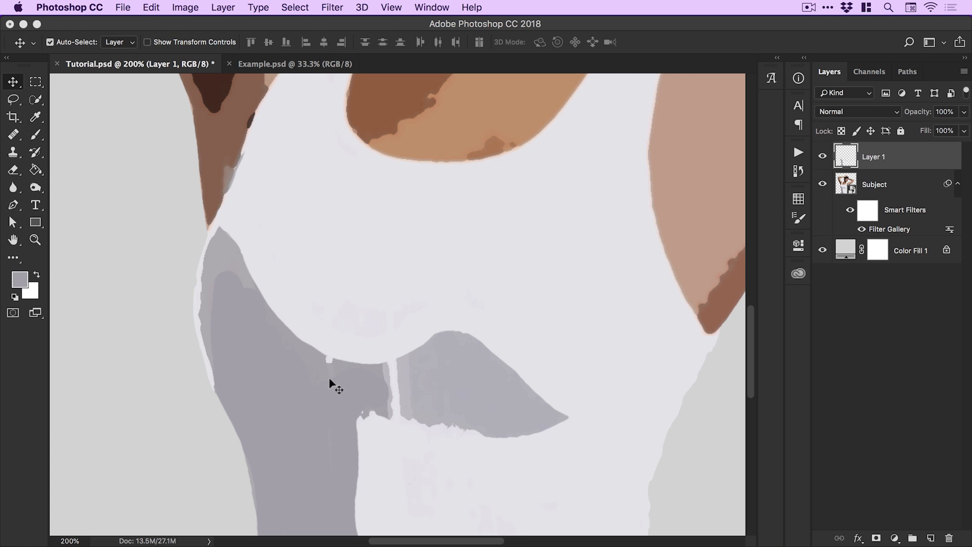
pyautogui.press('b')
pyautogui.moveTo(415, 143)
pyautogui.mouseDown()
pyautogui.moveTo(363, 288)
pyautogui.moveTo(306, 387)
pyautogui.mouseUp()
pyautogui.keyDown('alt'); pyautogui.click(294, 332); pyautogui.keyUp('alt')
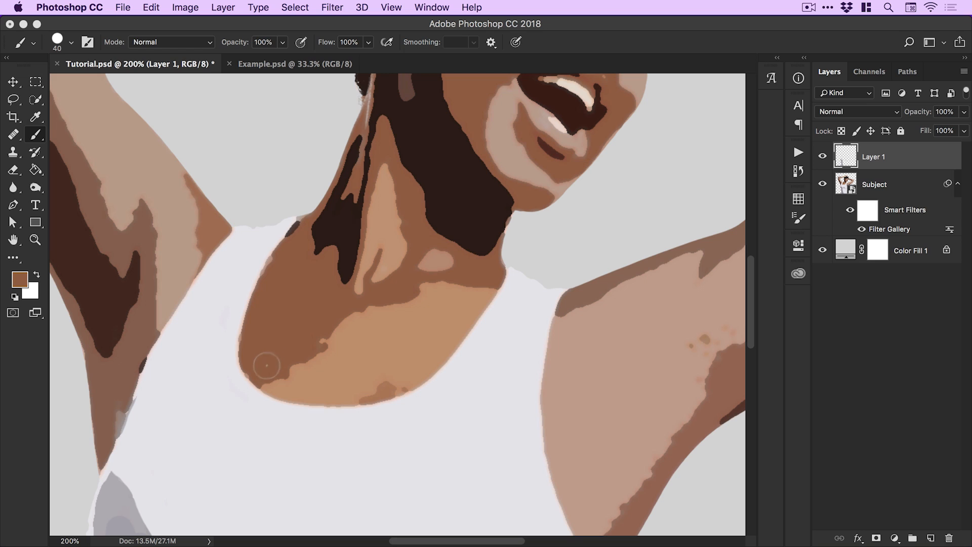
pyautogui.moveTo(260, 366)
pyautogui.mouseDown()
pyautogui.moveTo(298, 362)
pyautogui.moveTo(348, 305)
pyautogui.moveTo(308, 321)
pyautogui.moveTo(259, 318)
pyautogui.moveTo(234, 289)
pyautogui.moveTo(254, 198)
pyautogui.moveTo(239, 276)
pyautogui.moveTo(299, 263)
pyautogui.moveTo(267, 265)
pyautogui.moveTo(220, 341)
pyautogui.moveTo(276, 362)
pyautogui.moveTo(269, 404)
pyautogui.mouseUp()
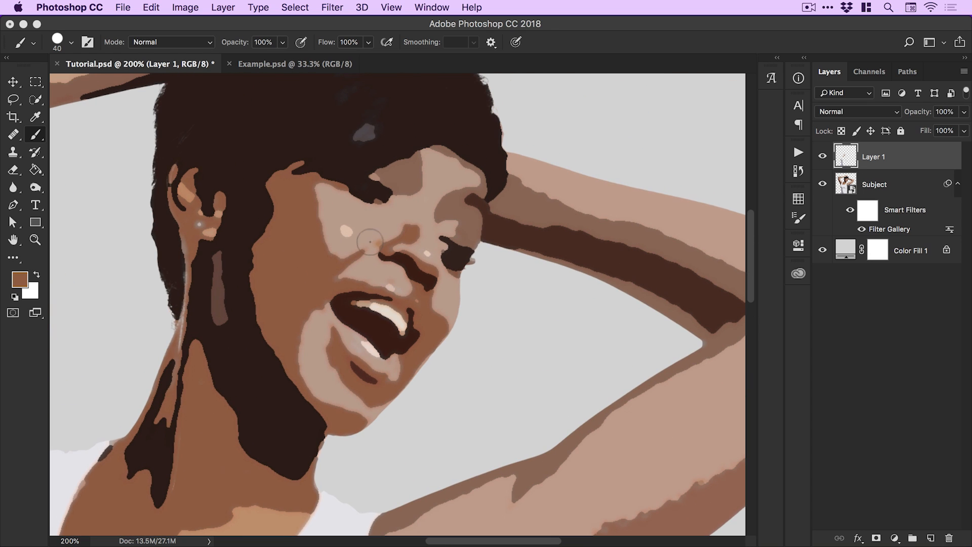
# Sample the light skin tone of the face and brush over the bright spot on the cheek.
pyautogui.press('i')
pyautogui.press('b')
pyautogui.click(346, 228)
# Reduce the brush to size 20, sample the ear's brown and brush over the light spots on the ear.
pyautogui.press('[')
pyautogui.press('i')
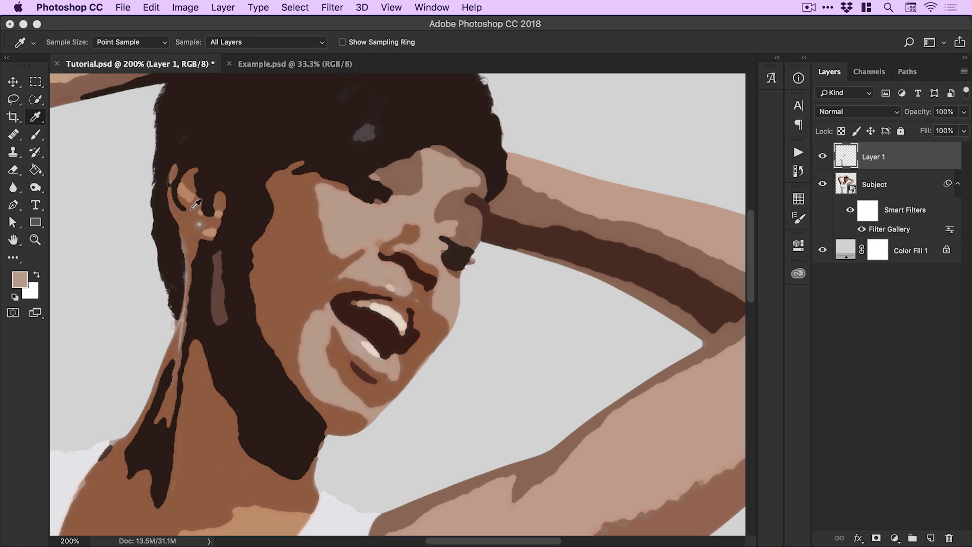
pyautogui.click(195, 223)
pyautogui.press('b')
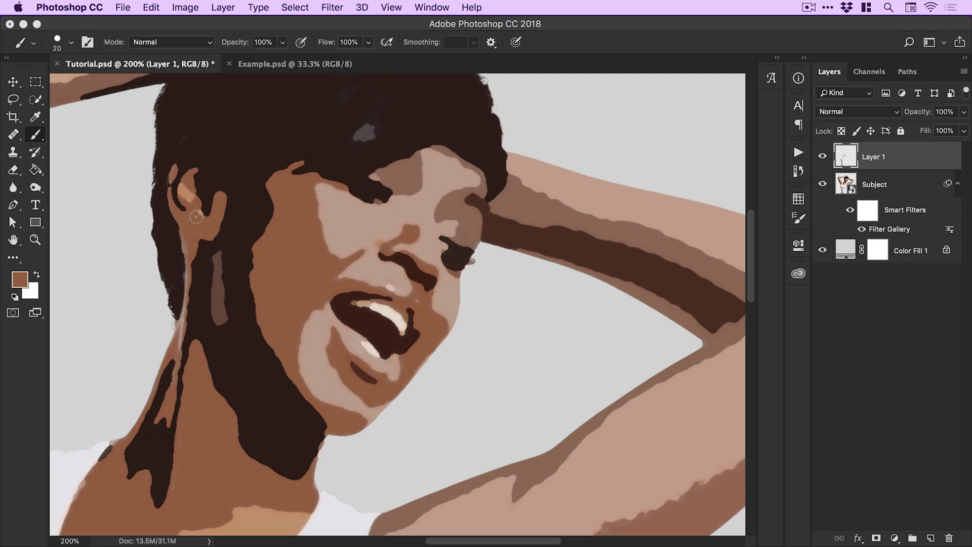
# Sample the dark hair color, enlarge the brush to size 45 and brush over the gray highlights in the hair.
pyautogui.moveTo(320, 209); pyautogui.dragTo(285, 253)
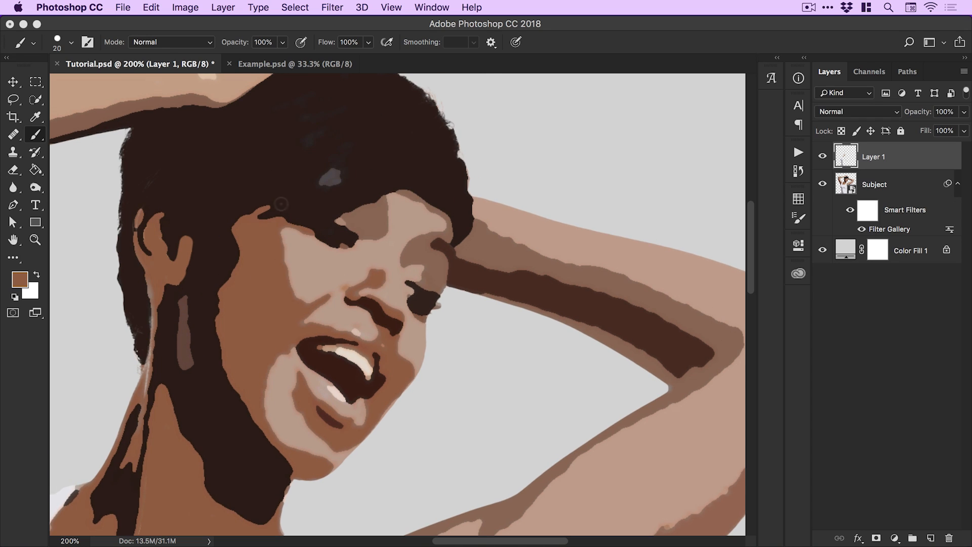
pyautogui.press('i')
pyautogui.click(284, 163)
pyautogui.press('b')
pyautogui.press(']')
pyautogui.press(']')
pyautogui.press(']')
pyautogui.press(']')
pyautogui.press(']')
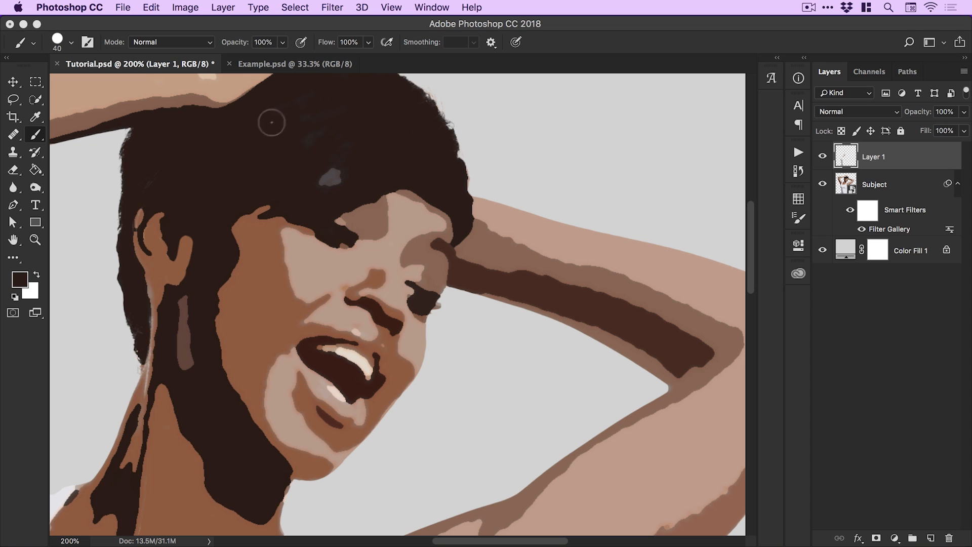
pyautogui.moveTo(272, 119)
pyautogui.mouseDown()
pyautogui.moveTo(302, 105)
pyautogui.moveTo(330, 172)
pyautogui.mouseUp()
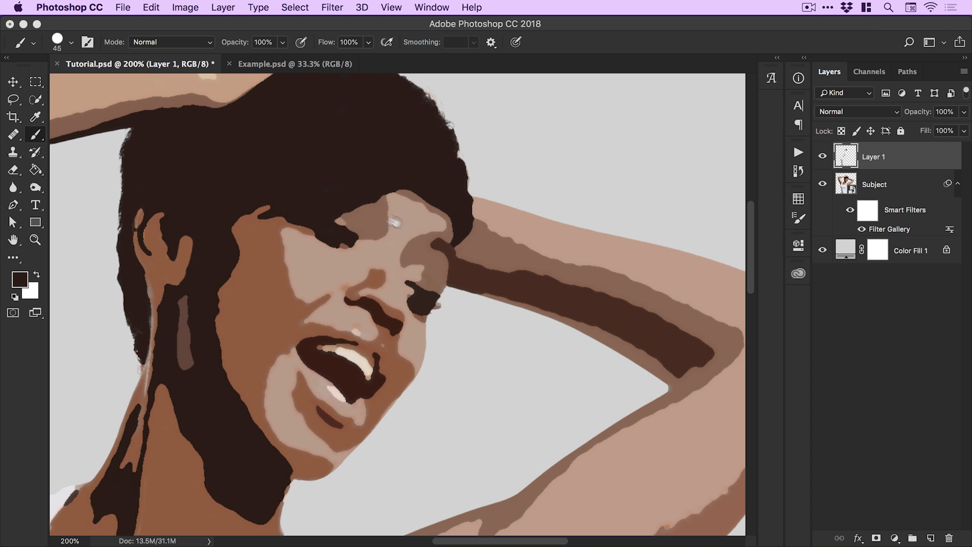
# Sample the light skin tone of the arm bent behind the head and smooth the ragged edge of its brown shadow.
pyautogui.scroll(-5, 378, 282)
pyautogui.hscroll(6, 377, 282)
pyautogui.scroll(-4, 529, 273)
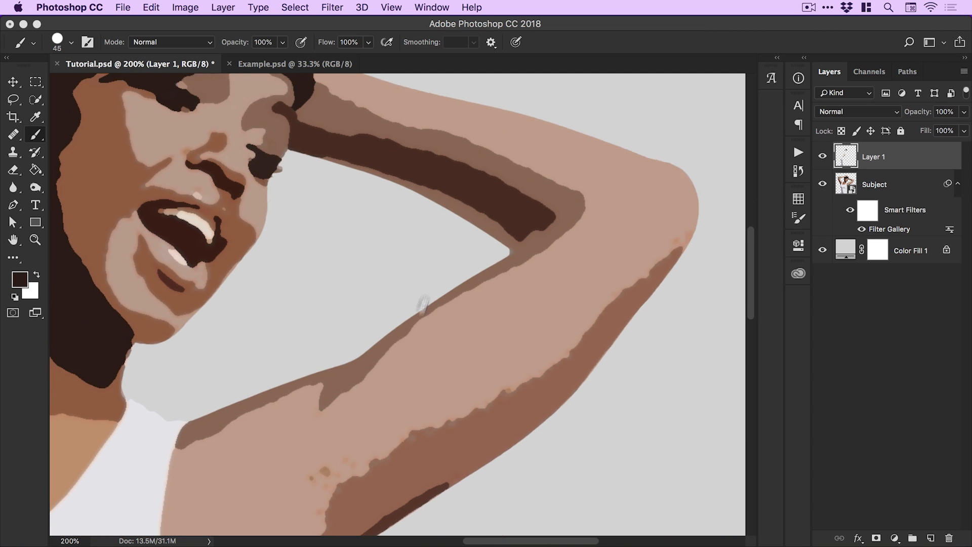
pyautogui.hscroll(-1, 528, 274)
pyautogui.press('i')
pyautogui.click(552, 233)
pyautogui.press('b')
pyautogui.moveTo(682, 139)
pyautogui.mouseDown()
pyautogui.moveTo(598, 245)
pyautogui.moveTo(330, 416)
pyautogui.mouseUp()
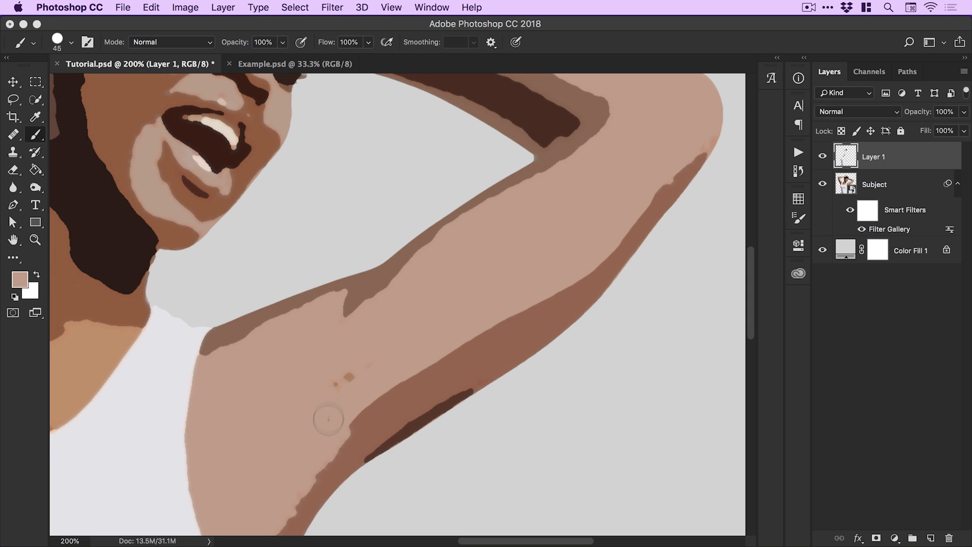
# Brush the arm's light skin tone over the brown specks near the armpit and the lower part of the shadow edge.
pyautogui.scroll(-5, 393, 343)
pyautogui.hscroll(-3, 393, 343)
pyautogui.moveTo(384, 339); pyautogui.dragTo(324, 424)
# Try brushing the sampled cheek tone over part of the far eye with the brush at size 40, and undo the strokes.
pyautogui.scroll(10, 442, 282)
pyautogui.hscroll(-4, 442, 282)
pyautogui.keyDown('super'); pyautogui.click(445, 276); pyautogui.keyUp('super')
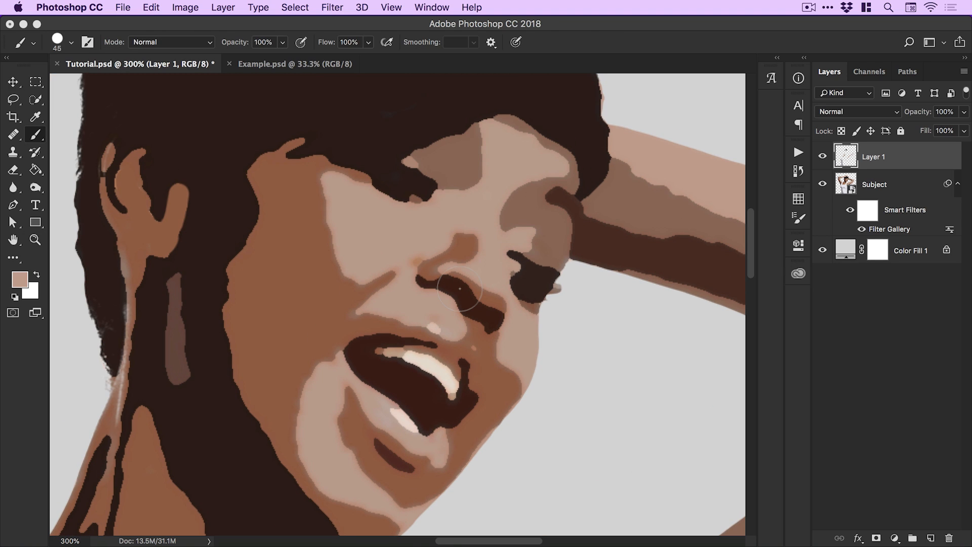
pyautogui.press('[')
pyautogui.press('alt')
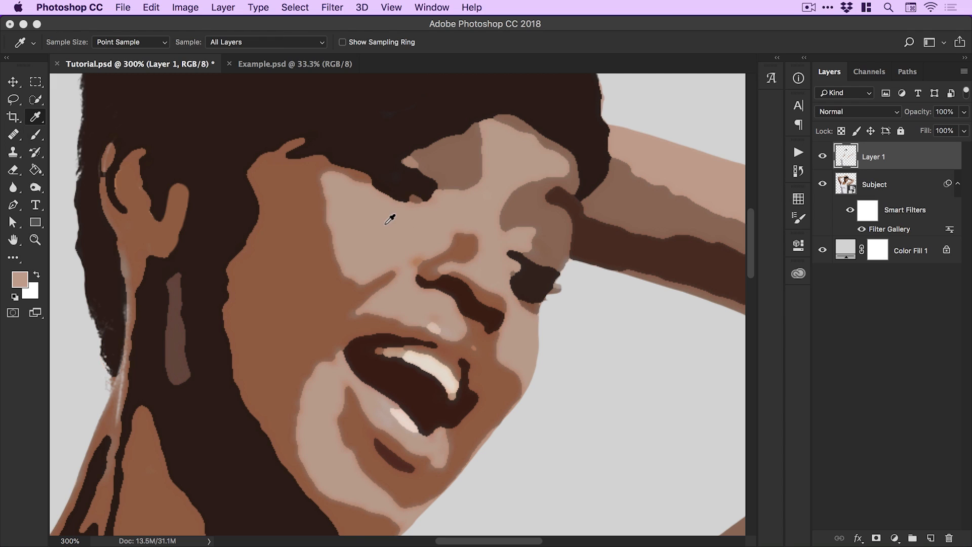
pyautogui.moveTo(509, 256)
pyautogui.mouseDown()
pyautogui.moveTo(526, 253)
pyautogui.moveTo(510, 273)
pyautogui.mouseUp()
pyautogui.press('super+minus')
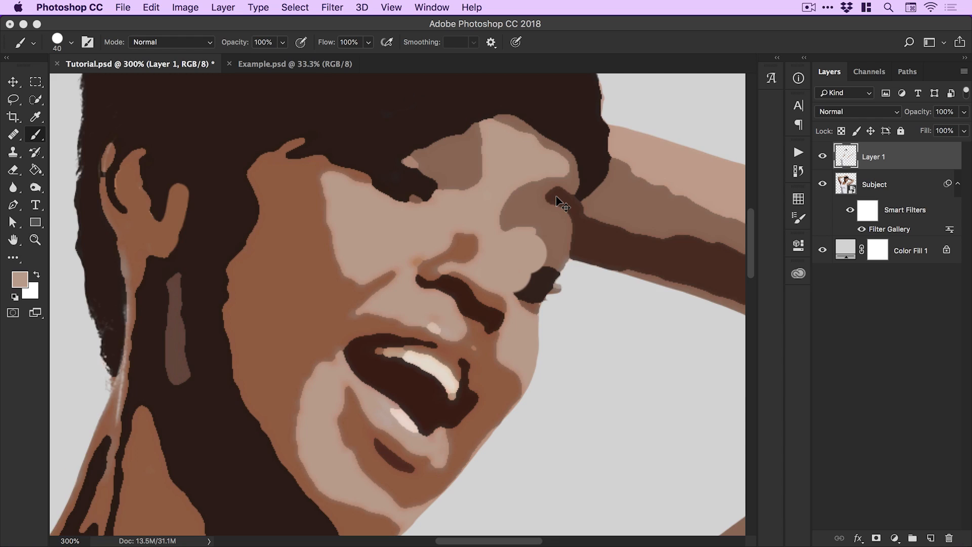
pyautogui.press('super+minus')
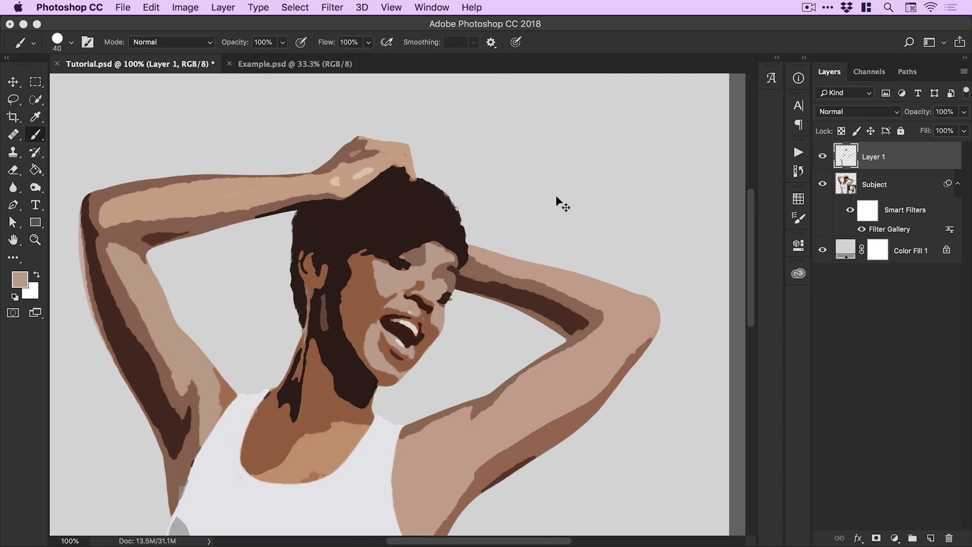
pyautogui.press('alt+super+z')
pyautogui.press('alt+super+z')
# Sample the brown skin tone beside the mouth and, with the brush at size 20, paint out the dark mark below the lower lip.
pyautogui.scroll(-2, 381, 282)
pyautogui.press('z')
pyautogui.click(441, 284)
pyautogui.click(442, 281)
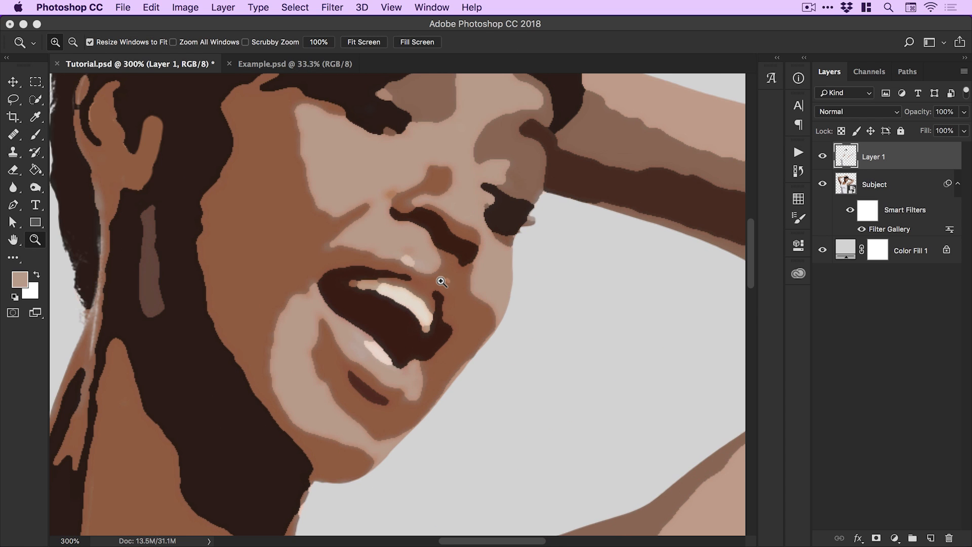
pyautogui.press('i')
pyautogui.click(454, 285)
pyautogui.press('b')
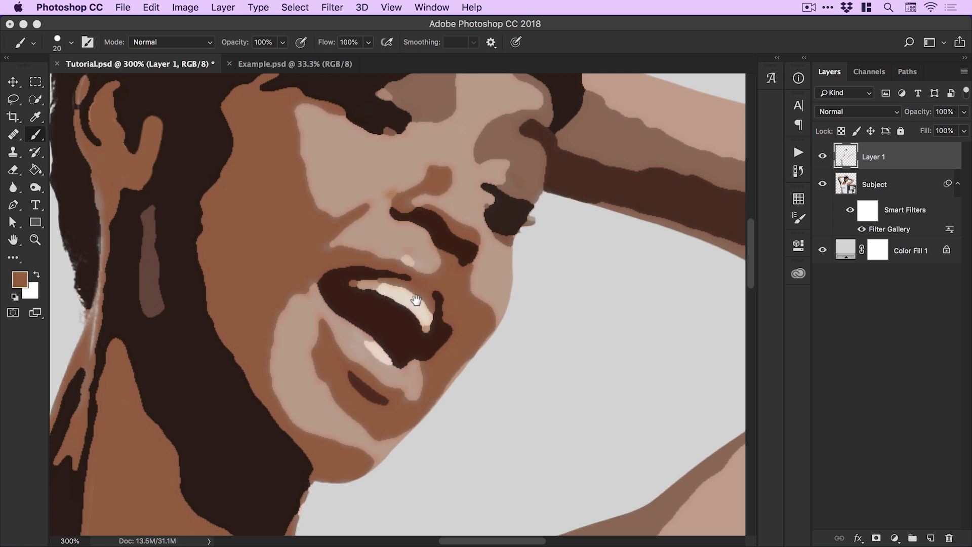
pyautogui.moveTo(415, 301); pyautogui.dragTo(428, 280)
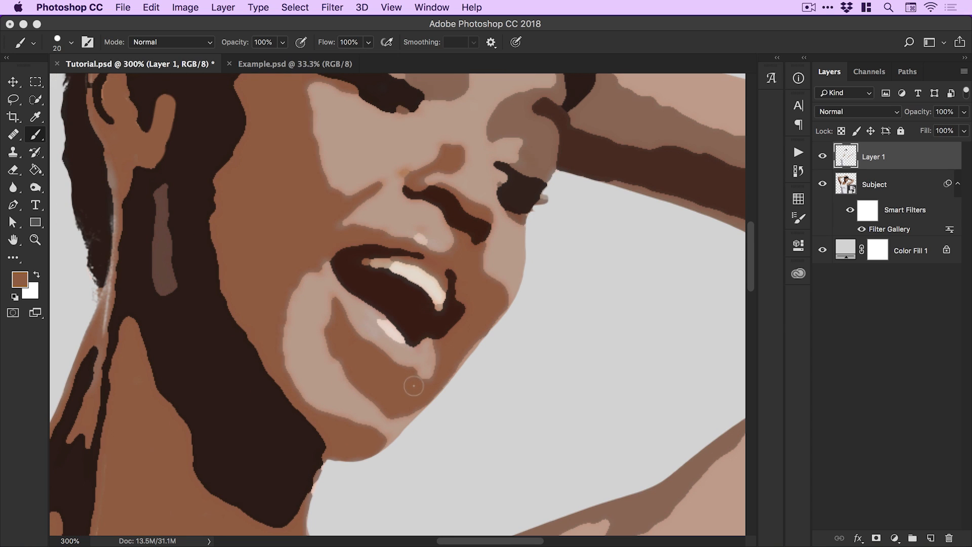
pyautogui.moveTo(380, 351); pyautogui.dragTo(381, 369)
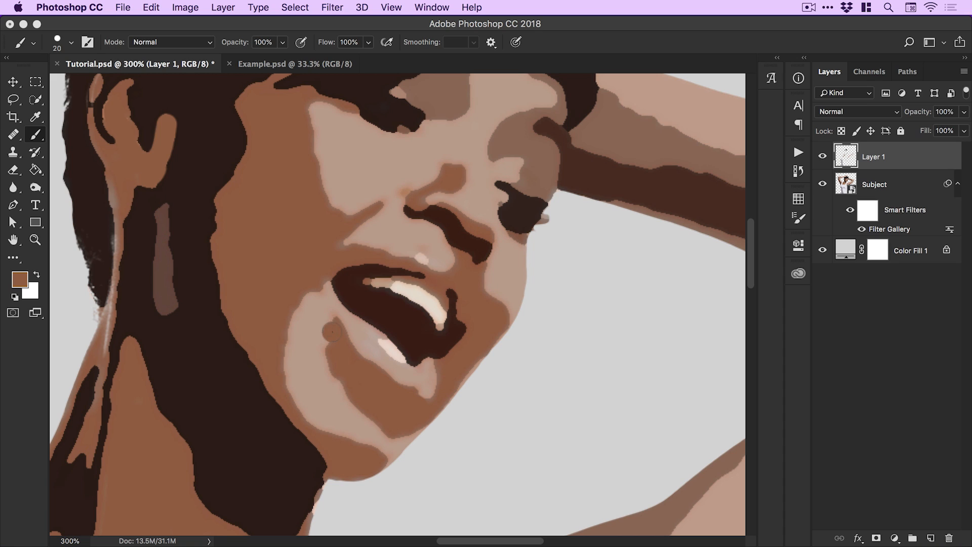
# Brush the brown skin tone over the light patch around the side of the mouth and the chin.
pyautogui.moveTo(331, 332)
pyautogui.mouseDown()
pyautogui.moveTo(311, 289)
pyautogui.moveTo(293, 334)
pyautogui.moveTo(311, 416)
pyautogui.moveTo(304, 303)
pyautogui.moveTo(332, 387)
pyautogui.moveTo(287, 374)
pyautogui.mouseUp()
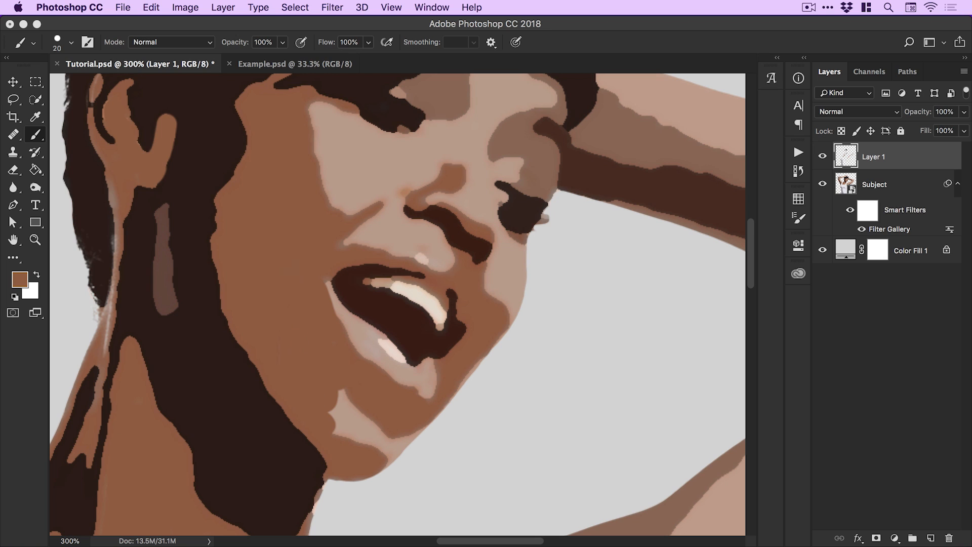
pyautogui.click(152, 8)
pyautogui.click(154, 6)
pyautogui.moveTo(334, 399)
pyautogui.mouseDown()
pyautogui.moveTo(355, 432)
pyautogui.moveTo(400, 429)
pyautogui.moveTo(411, 418)
pyautogui.moveTo(375, 457)
pyautogui.moveTo(381, 441)
pyautogui.moveTo(380, 456)
pyautogui.moveTo(411, 429)
pyautogui.mouseUp()
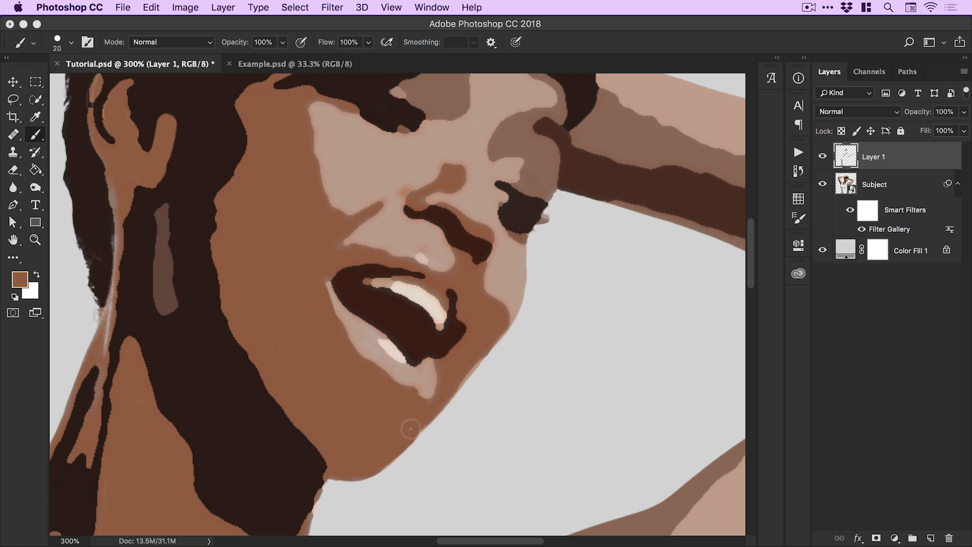
pyautogui.scroll(-4, 363, 422)
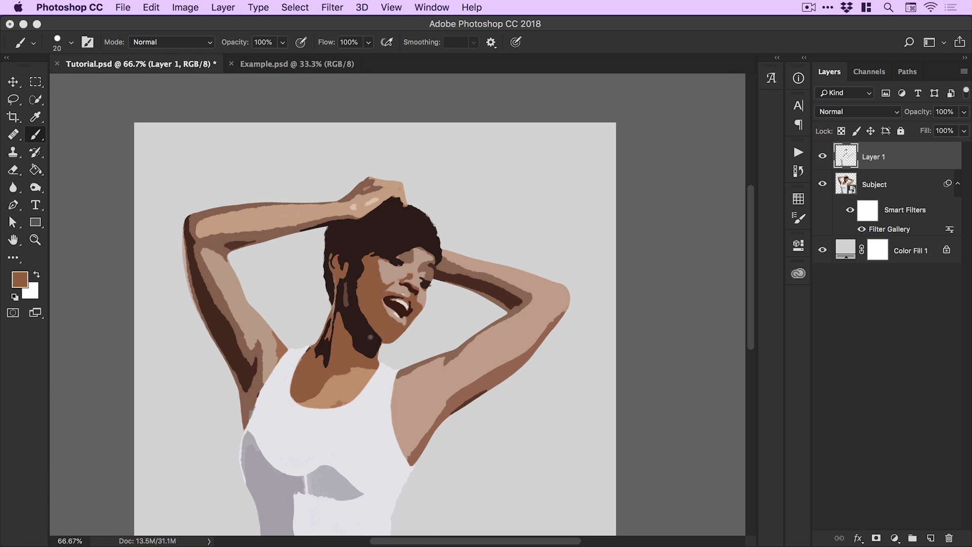
pyautogui.keyDown('super'); pyautogui.click(349, 330); pyautogui.keyUp('super')
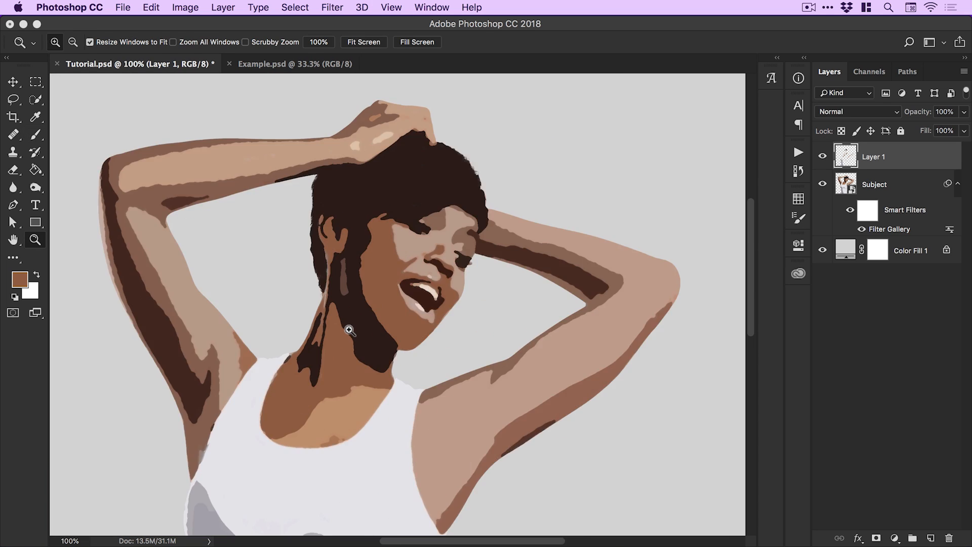
# Brush the brown skin tone over the wide dark shadow shapes on the side of the neck and the small dark mark near the shoulder strap.
pyautogui.keyDown('super'); pyautogui.click(350, 329); pyautogui.keyUp('super')
pyautogui.keyDown('super'); pyautogui.click(350, 330); pyautogui.keyUp('super')
pyautogui.moveTo(306, 290)
pyautogui.mouseDown()
pyautogui.moveTo(354, 370)
pyautogui.moveTo(401, 413)
pyautogui.moveTo(422, 428)
pyautogui.moveTo(459, 423)
pyautogui.moveTo(362, 353)
pyautogui.moveTo(400, 413)
pyautogui.moveTo(362, 398)
pyautogui.moveTo(389, 390)
pyautogui.moveTo(453, 452)
pyautogui.mouseUp()
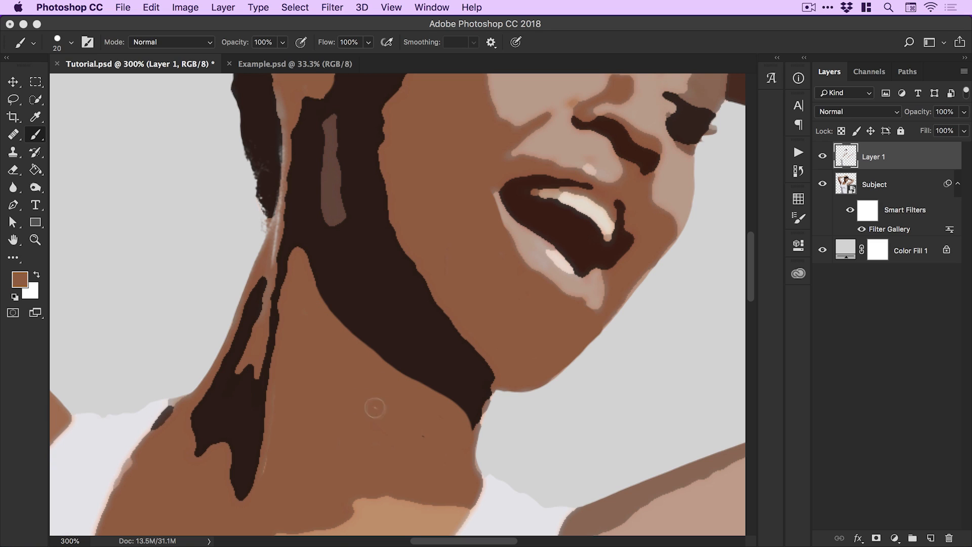
pyautogui.moveTo(266, 475); pyautogui.dragTo(279, 377)
pyautogui.moveTo(285, 344)
pyautogui.mouseDown()
pyautogui.moveTo(207, 462)
pyautogui.moveTo(255, 353)
pyautogui.moveTo(237, 414)
pyautogui.moveTo(197, 457)
pyautogui.moveTo(239, 388)
pyautogui.moveTo(251, 389)
pyautogui.moveTo(237, 474)
pyautogui.moveTo(242, 461)
pyautogui.moveTo(245, 514)
pyautogui.mouseUp()
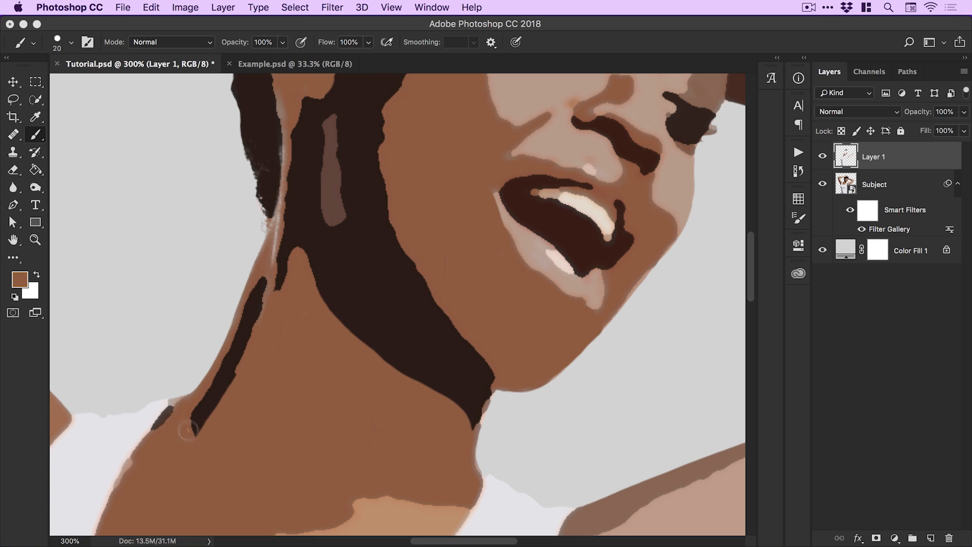
pyautogui.moveTo(178, 405); pyautogui.dragTo(132, 466)
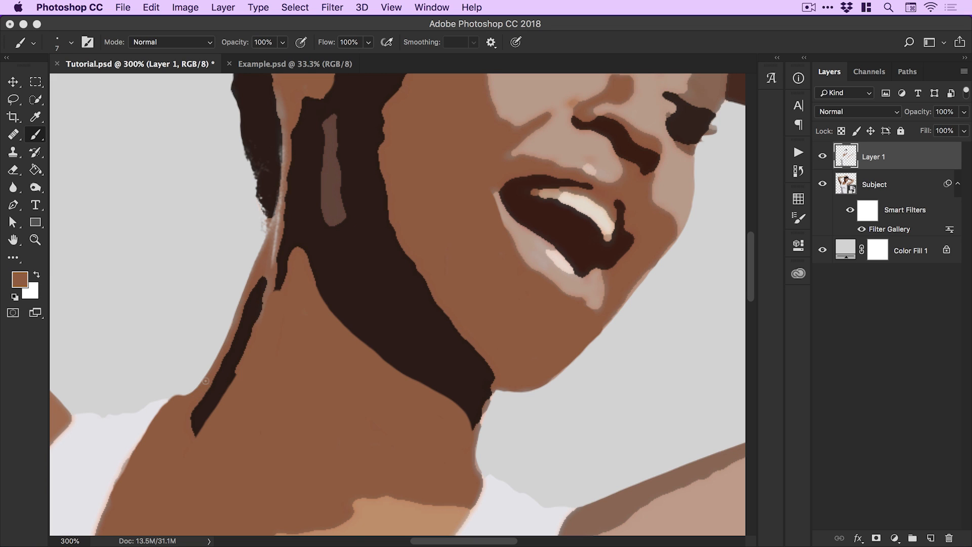
# Enlarge the brush and paint the brown skin tone over the lighter patch on the upper chest inside the tank top's neckline.
pyautogui.press('super+minus')
pyautogui.press('super+minus')
pyautogui.press('super+minus')
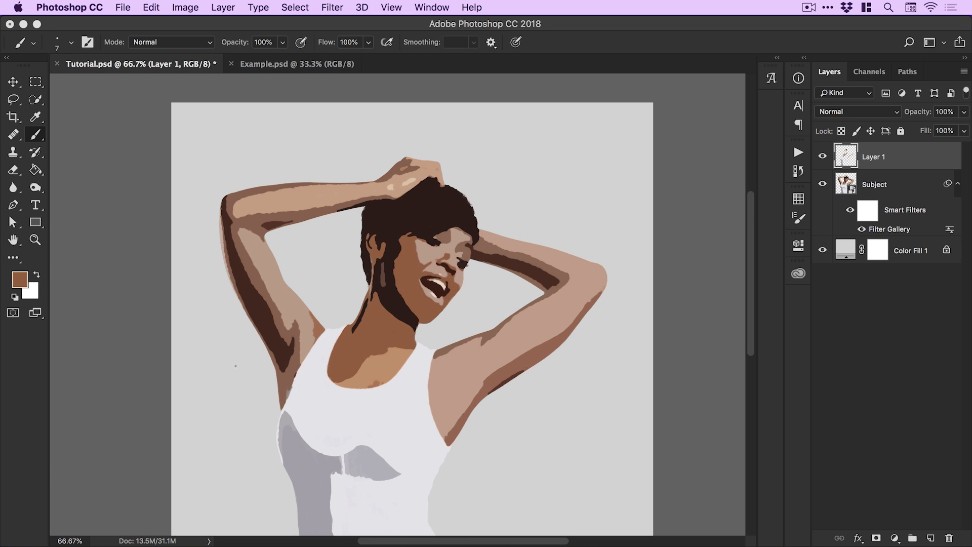
pyautogui.keyDown('super'); pyautogui.click(359, 372); pyautogui.keyUp('super')
pyautogui.keyDown('super'); pyautogui.click(359, 371); pyautogui.keyUp('super')
pyautogui.keyDown('super'); pyautogui.click(358, 371); pyautogui.keyUp('super')
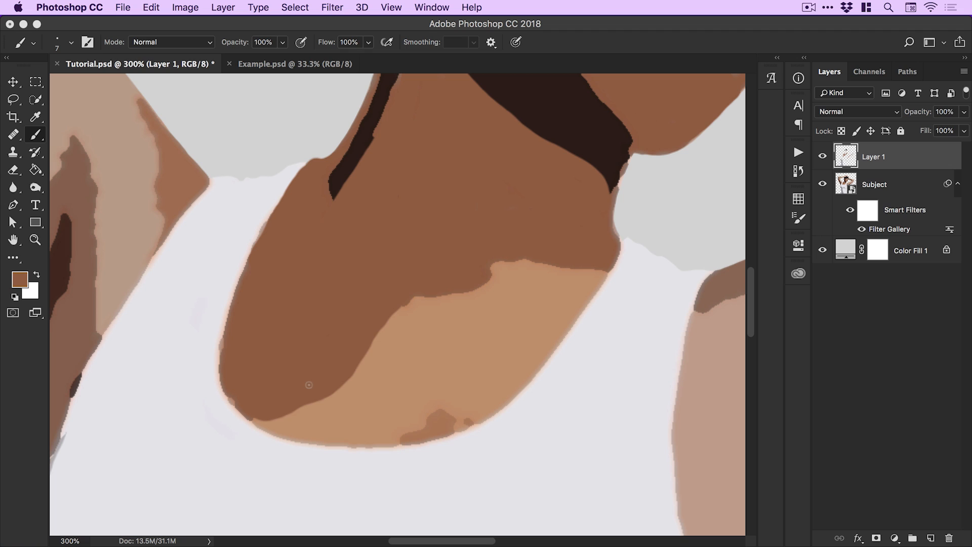
pyautogui.press(']')
pyautogui.press(']')
pyautogui.press(']')
pyautogui.moveTo(252, 386)
pyautogui.mouseDown()
pyautogui.moveTo(288, 416)
pyautogui.moveTo(377, 417)
pyautogui.moveTo(335, 425)
pyautogui.moveTo(462, 400)
pyautogui.moveTo(543, 330)
pyautogui.moveTo(588, 248)
pyautogui.moveTo(590, 263)
pyautogui.moveTo(536, 348)
pyautogui.moveTo(496, 393)
pyautogui.moveTo(454, 418)
pyautogui.moveTo(328, 429)
pyautogui.moveTo(272, 413)
pyautogui.moveTo(252, 396)
pyautogui.moveTo(244, 337)
pyautogui.moveTo(232, 364)
pyautogui.moveTo(242, 404)
pyautogui.moveTo(300, 394)
pyautogui.moveTo(409, 339)
pyautogui.moveTo(377, 377)
pyautogui.moveTo(500, 249)
pyautogui.moveTo(401, 383)
pyautogui.moveTo(528, 297)
pyautogui.moveTo(485, 325)
pyautogui.moveTo(539, 255)
pyautogui.moveTo(245, 336)
pyautogui.moveTo(263, 270)
pyautogui.moveTo(343, 322)
pyautogui.mouseUp()
# Sample the medium brown tone of the bent arm and, with the brush at size 40, paint over the light area of the forearm near the elbow.
pyautogui.press('super+minus')
pyautogui.press('super+minus')
pyautogui.moveTo(380, 352); pyautogui.dragTo(458, 444)
pyautogui.press('z')
pyautogui.click(302, 279)
pyautogui.press('i')
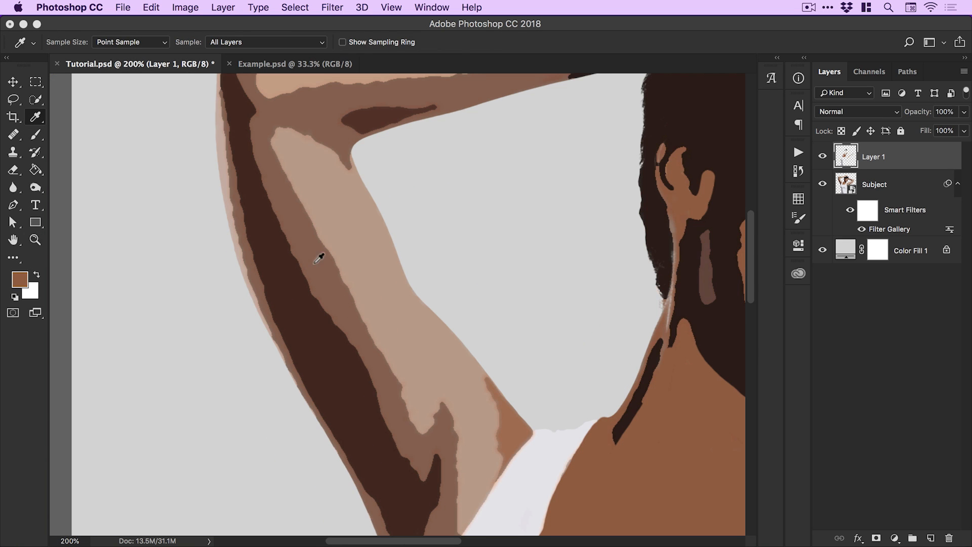
pyautogui.scroll(3, 322, 241)
pyautogui.hscroll(2, 322, 241)
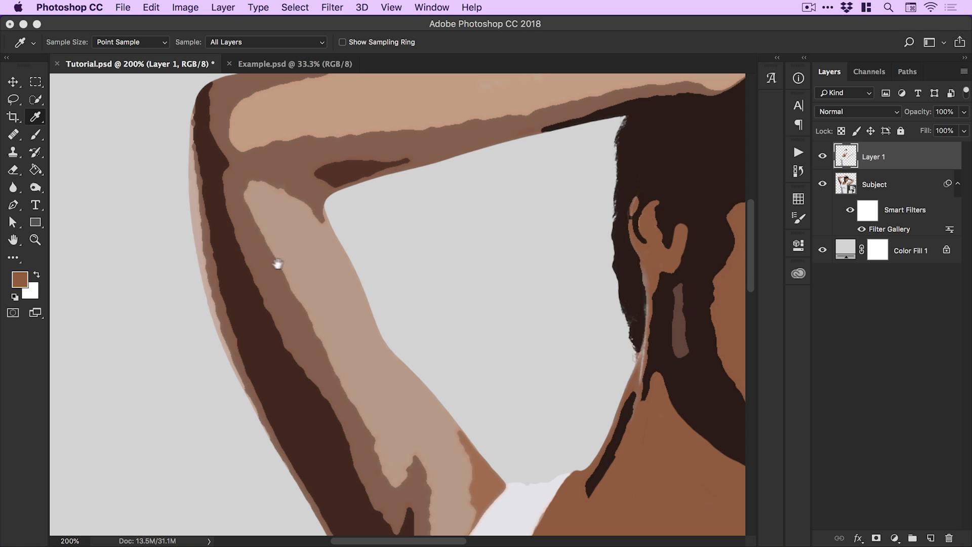
pyautogui.press('b')
pyautogui.scroll(8, 238, 249)
pyautogui.hscroll(3, 238, 249)
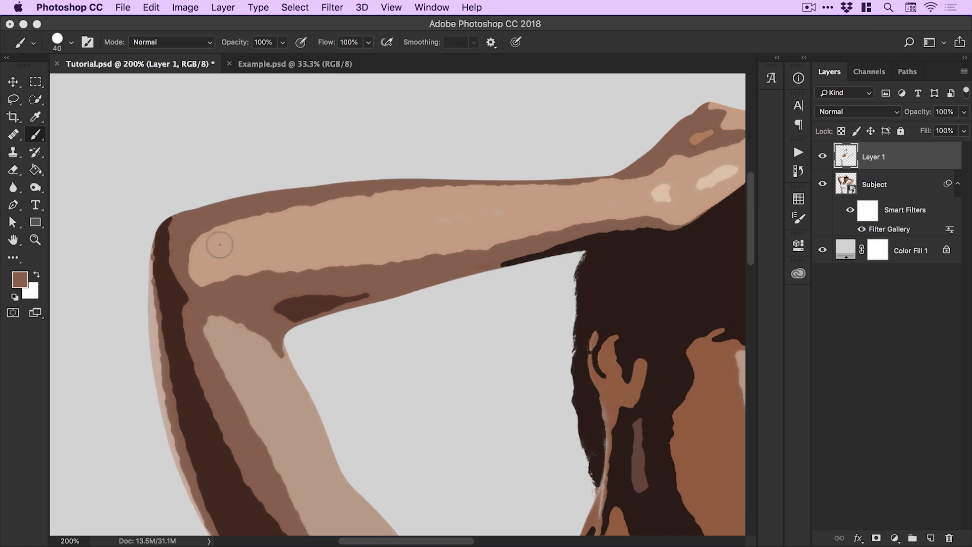
pyautogui.moveTo(201, 243)
pyautogui.mouseDown()
pyautogui.moveTo(238, 261)
pyautogui.moveTo(304, 230)
pyautogui.moveTo(258, 265)
pyautogui.moveTo(394, 238)
pyautogui.mouseUp()
pyautogui.moveTo(272, 286)
pyautogui.mouseDown()
pyautogui.moveTo(324, 306)
pyautogui.moveTo(367, 299)
pyautogui.moveTo(348, 223)
pyautogui.mouseUp()
# Paint the medium brown over the rest of the forearm highlight at size 60, and over the wrist and orange hand spot at size 25.
pyautogui.hscroll(8, 347, 223)
pyautogui.scroll(2, 347, 223)
pyautogui.moveTo(189, 238)
pyautogui.mouseDown()
pyautogui.moveTo(468, 224)
pyautogui.moveTo(342, 260)
pyautogui.mouseUp()
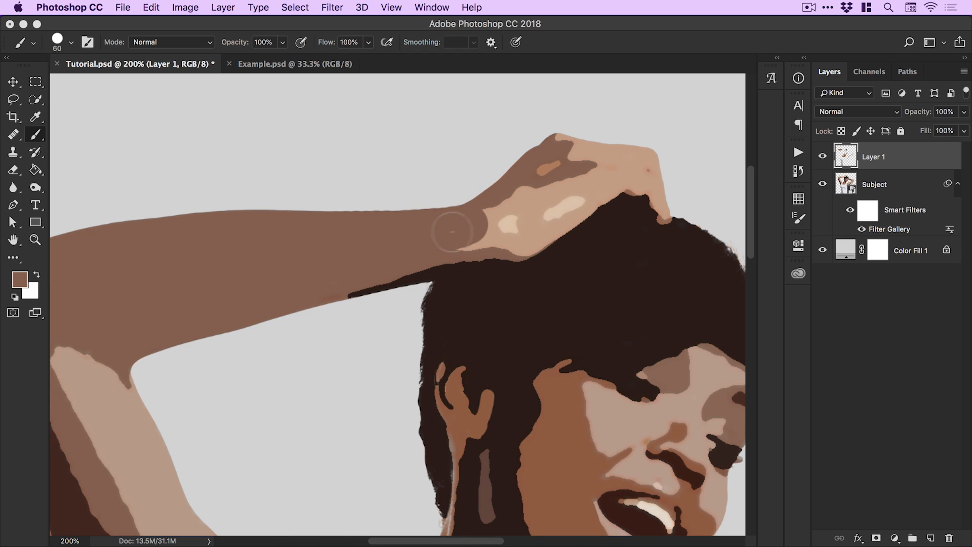
pyautogui.moveTo(452, 232); pyautogui.dragTo(482, 220)
pyautogui.press('[')
pyautogui.moveTo(555, 167)
pyautogui.mouseDown()
pyautogui.moveTo(460, 249)
pyautogui.moveTo(494, 205)
pyautogui.moveTo(475, 242)
pyautogui.moveTo(513, 226)
pyautogui.moveTo(554, 177)
pyautogui.moveTo(499, 225)
pyautogui.mouseUp()
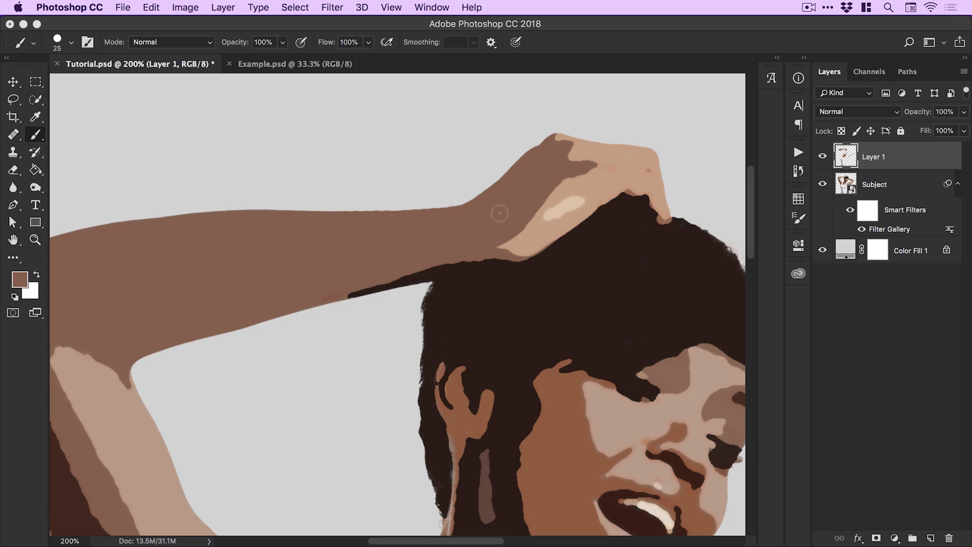
pyautogui.moveTo(466, 254); pyautogui.dragTo(477, 238)
# Sample the light skin tone of the other upper arm as the brush color.
pyautogui.press('super+minus')
pyautogui.press('super+minus')
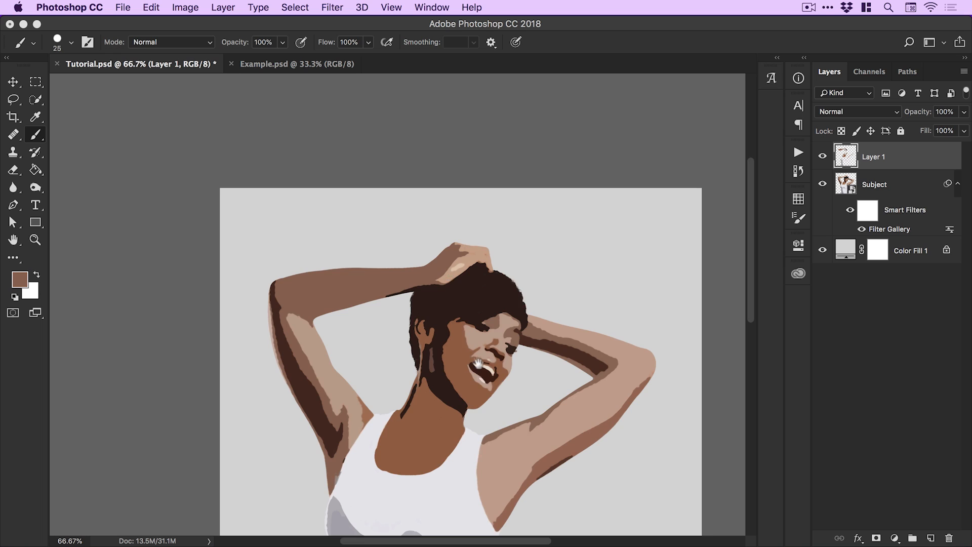
pyautogui.moveTo(478, 362); pyautogui.dragTo(467, 204)
pyautogui.press('z')
pyautogui.click(574, 280)
pyautogui.moveTo(578, 294); pyautogui.dragTo(478, 320)
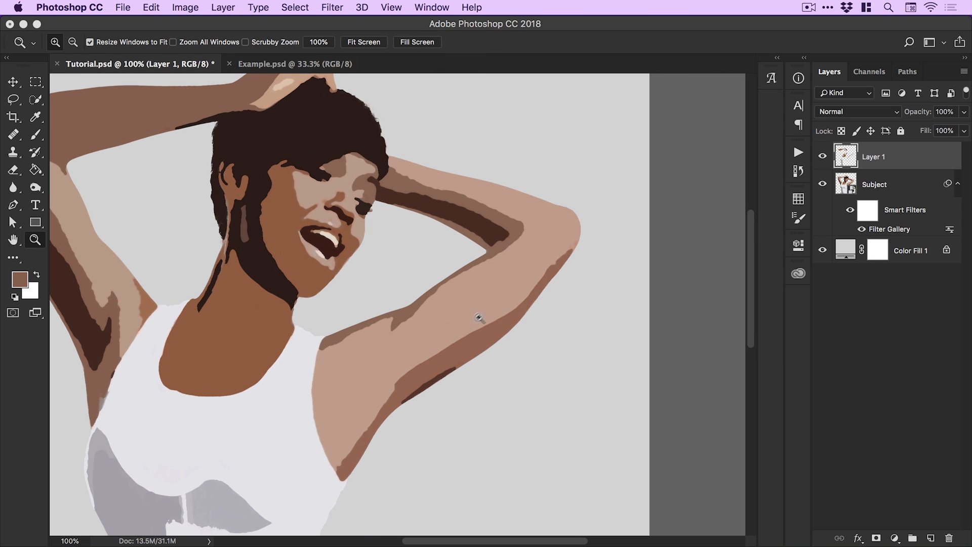
pyautogui.press('b')
pyautogui.keyDown('alt'); pyautogui.click(520, 275); pyautogui.keyUp('alt')
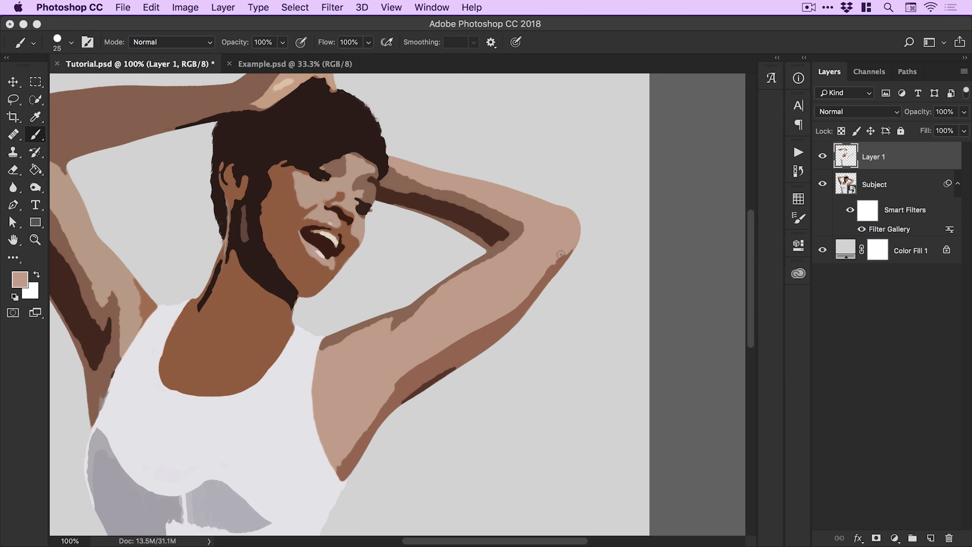
# Sample the tank top's off-white and, with the brush at size 80, paint over the gray shading under the bust and along the front.
pyautogui.moveTo(441, 350); pyautogui.dragTo(489, 281)
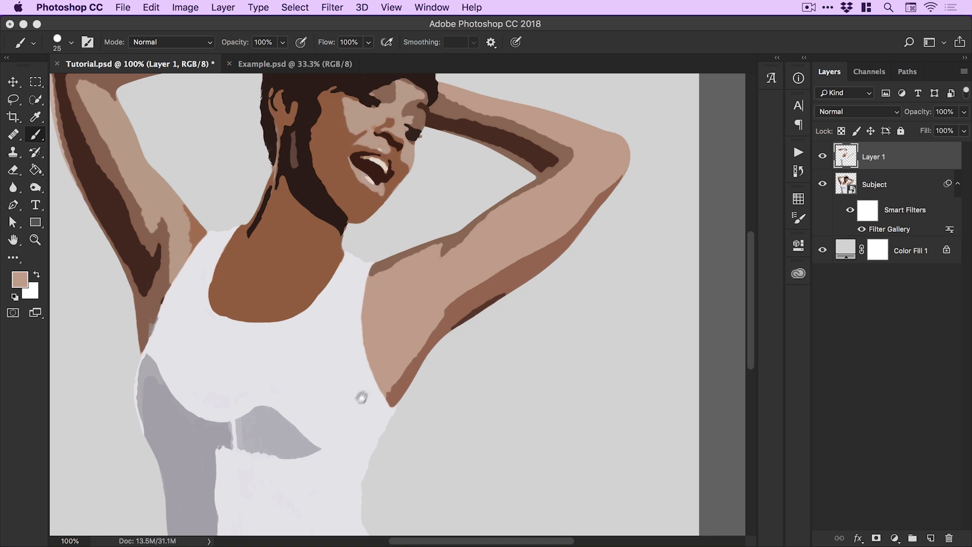
pyautogui.moveTo(362, 397); pyautogui.dragTo(441, 295)
pyautogui.keyDown('alt'); pyautogui.click(336, 276); pyautogui.keyUp('alt')
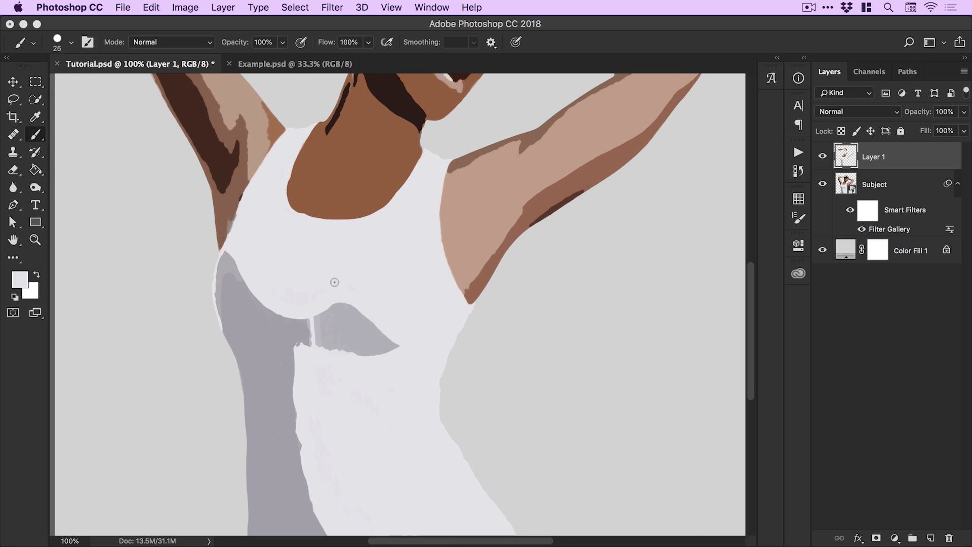
pyautogui.press(']')
pyautogui.press(']')
pyautogui.press(']')
pyautogui.moveTo(308, 324)
pyautogui.mouseDown()
pyautogui.moveTo(304, 347)
pyautogui.moveTo(278, 289)
pyautogui.moveTo(336, 336)
pyautogui.moveTo(343, 358)
pyautogui.moveTo(362, 358)
pyautogui.moveTo(387, 334)
pyautogui.moveTo(352, 247)
pyautogui.moveTo(306, 306)
pyautogui.moveTo(346, 439)
pyautogui.mouseUp()
pyautogui.press('space')
pyautogui.moveTo(309, 245)
pyautogui.mouseDown()
pyautogui.moveTo(303, 315)
pyautogui.moveTo(348, 458)
pyautogui.mouseUp()
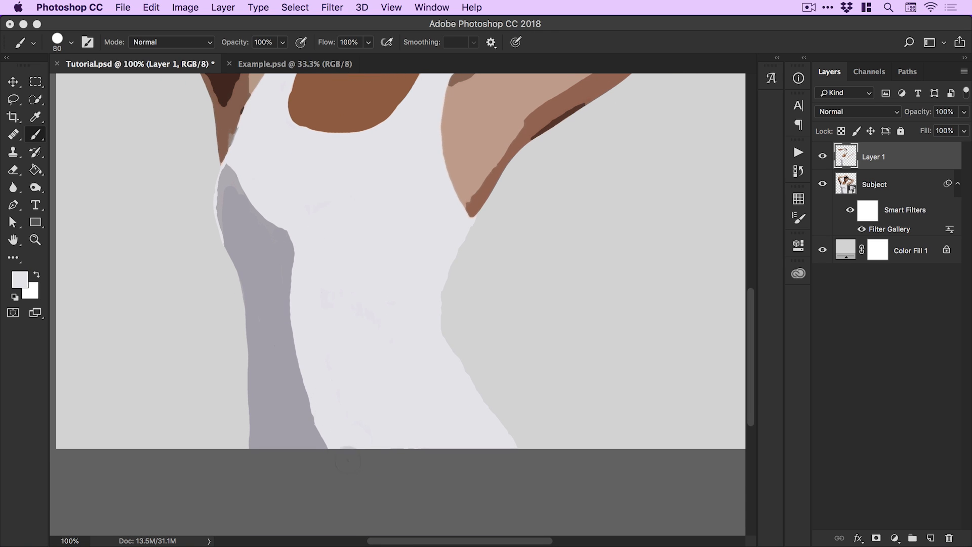
pyautogui.moveTo(325, 366)
pyautogui.mouseDown()
pyautogui.moveTo(324, 407)
pyautogui.moveTo(354, 463)
pyautogui.mouseUp()
pyautogui.scroll(6, 371, 329)
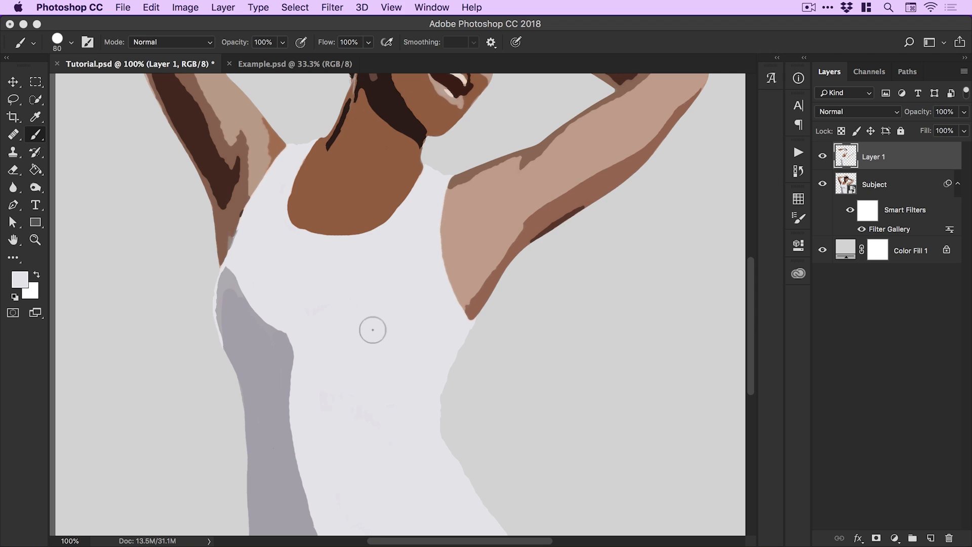
# Compare the whole artwork with Layer 1 hidden and shown, and rename that layer Fill.
pyautogui.scroll(-3, 380, 337)
pyautogui.press('v')
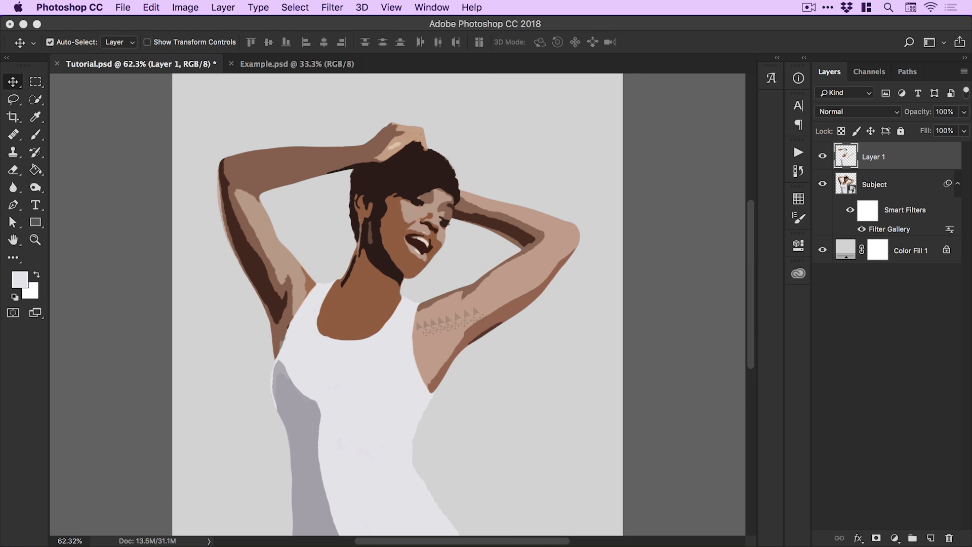
pyautogui.click(822, 158)
pyautogui.click(822, 157)
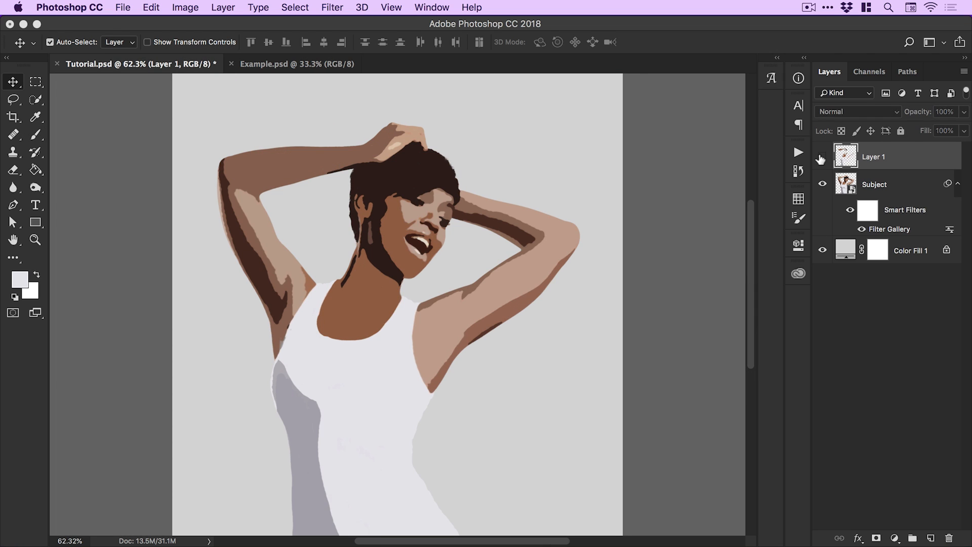
pyautogui.click(821, 157)
pyautogui.click(822, 158)
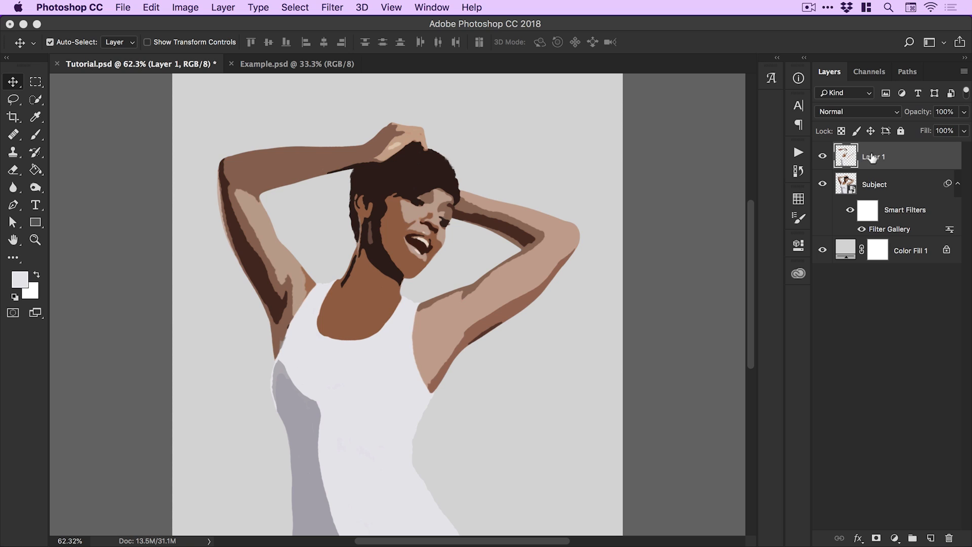
pyautogui.write('Fill')
pyautogui.press('Return')
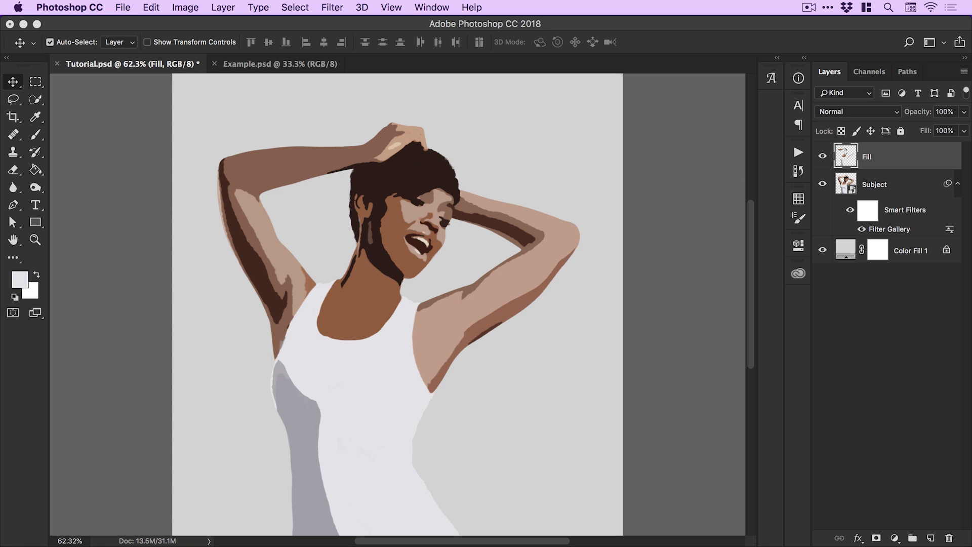
# Duplicate the Subject layer and place the copy above the Fill layer.
pyautogui.rightClick(877, 182)
pyautogui.click(801, 60)
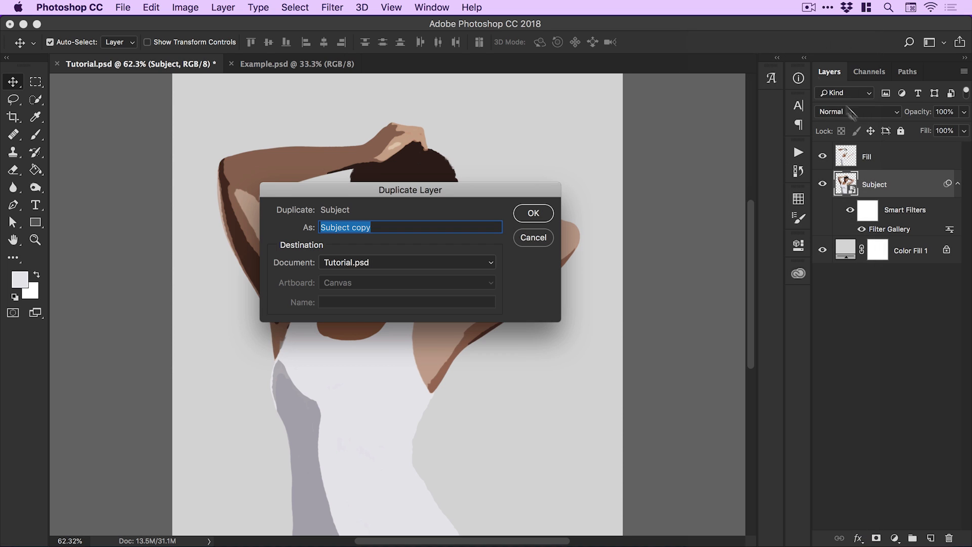
pyautogui.click(534, 213)
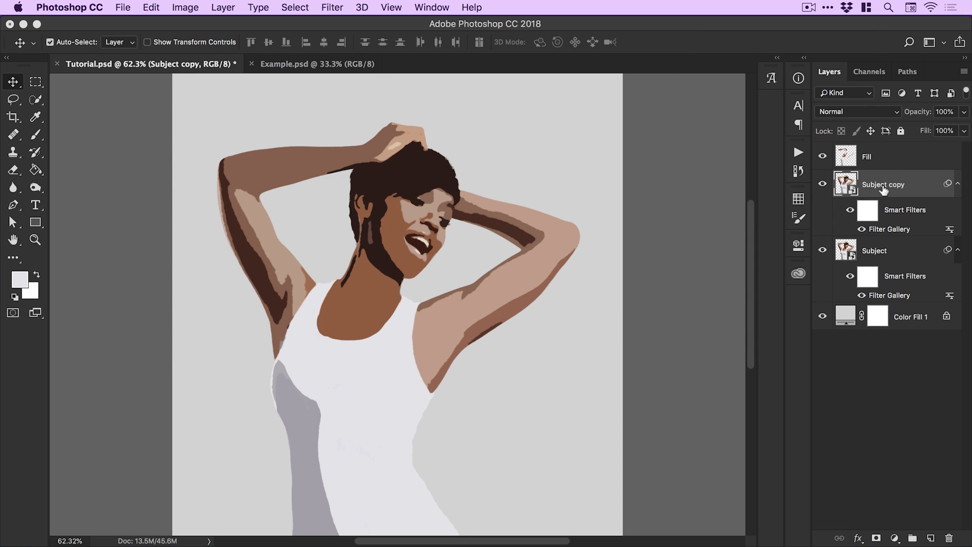
pyautogui.moveTo(884, 189); pyautogui.dragTo(881, 152)
# Rename the copied layer Duplicate and remove its smart filters.
pyautogui.doubleClick(880, 156)
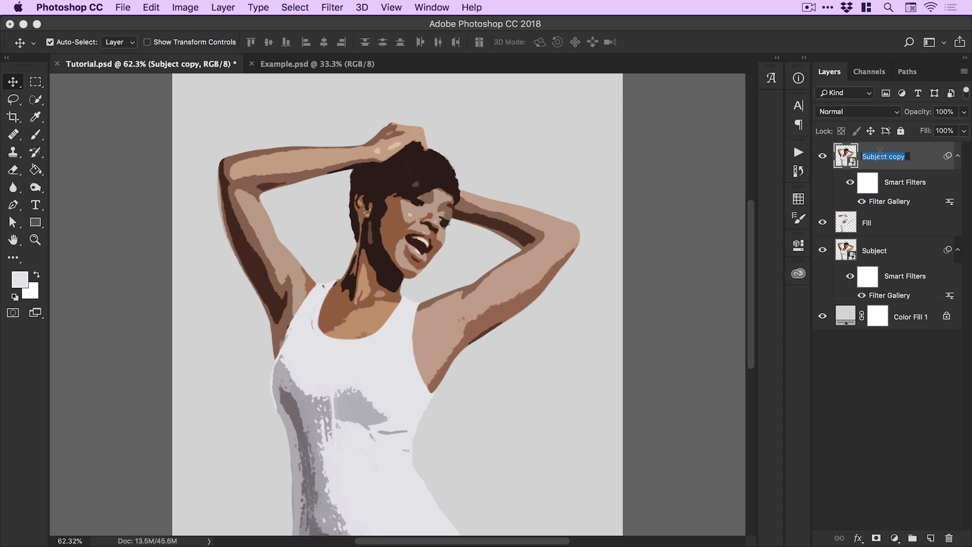
pyautogui.write('Duplicate')
pyautogui.press('Return')
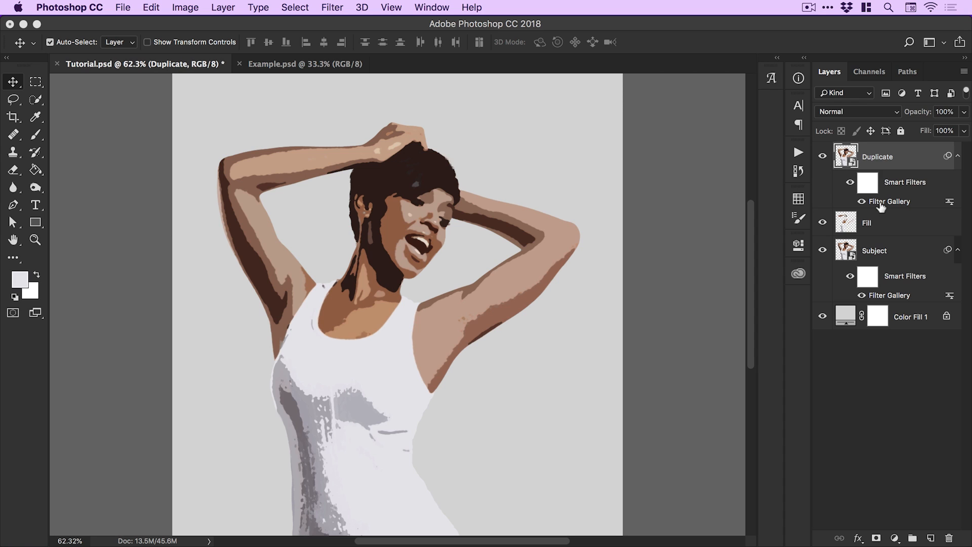
pyautogui.moveTo(880, 207); pyautogui.dragTo(908, 302)
pyautogui.moveTo(949, 507); pyautogui.dragTo(949, 536)
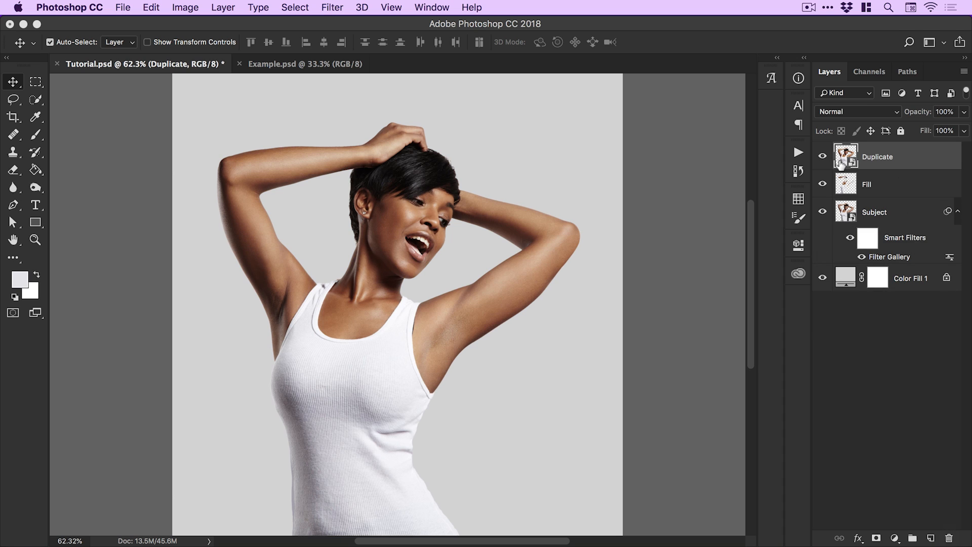
# Lower the opacity of the Duplicate layer to 30%.
pyautogui.click(964, 113)
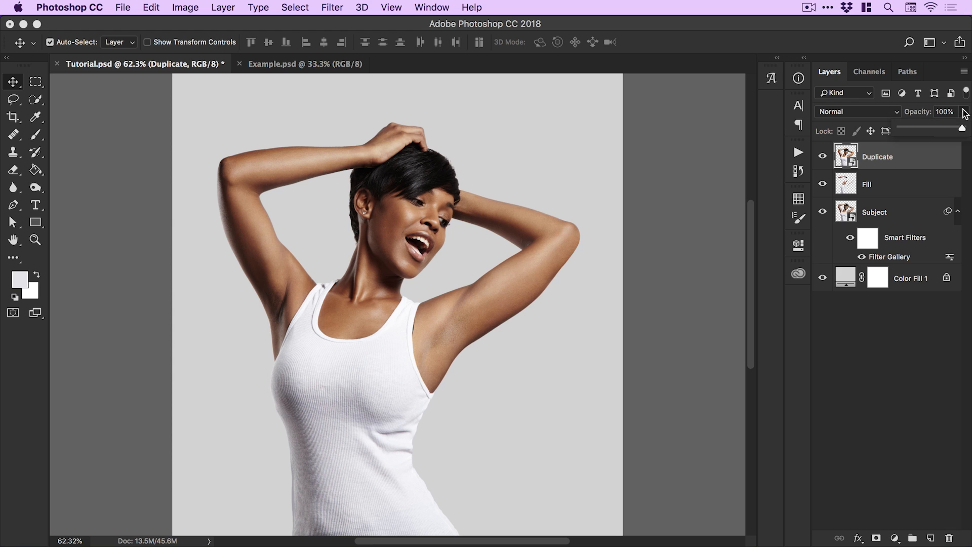
pyautogui.click(966, 117)
pyautogui.keyDown('super'); pyautogui.click(375, 212); pyautogui.keyUp('super')
pyautogui.keyDown('super'); pyautogui.click(376, 212); pyautogui.keyUp('super')
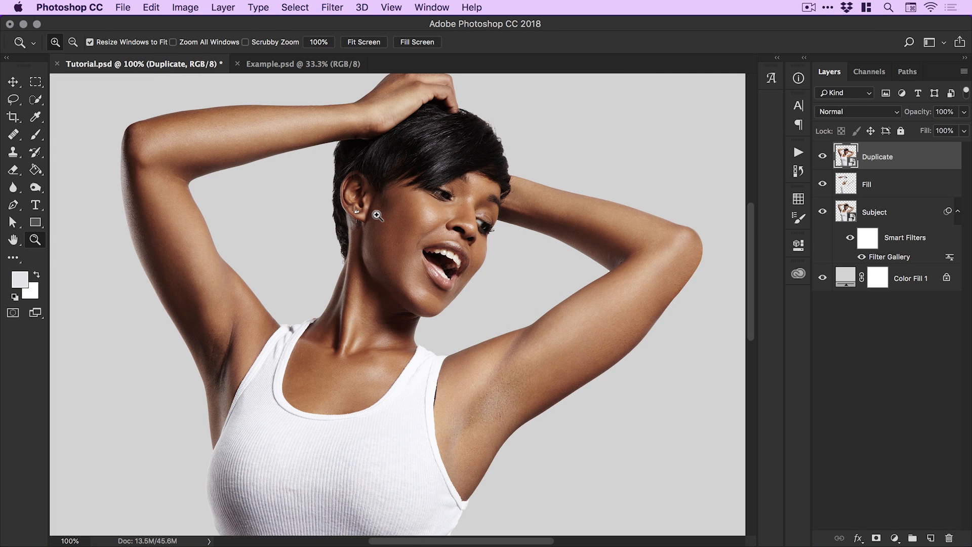
pyautogui.click(964, 112)
pyautogui.moveTo(964, 127); pyautogui.dragTo(883, 130)
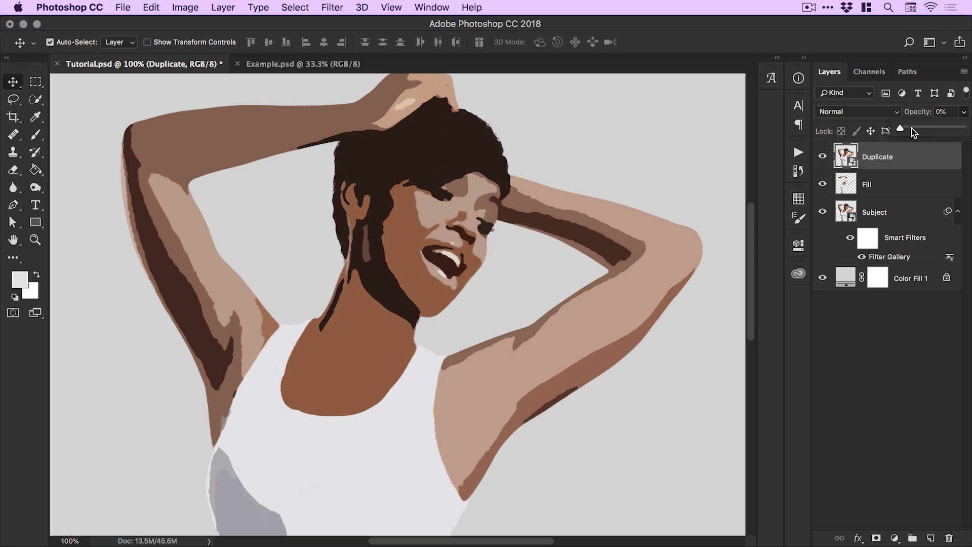
pyautogui.moveTo(913, 132); pyautogui.dragTo(920, 131)
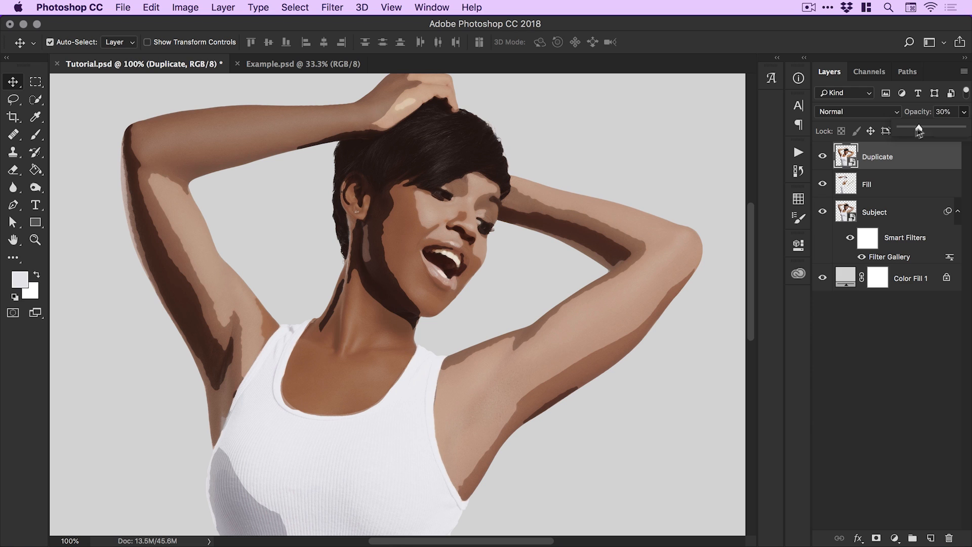
# Examine the face up close with the Duplicate layer hidden and shown.
pyautogui.press('z')
pyautogui.click(422, 233)
pyautogui.press('v')
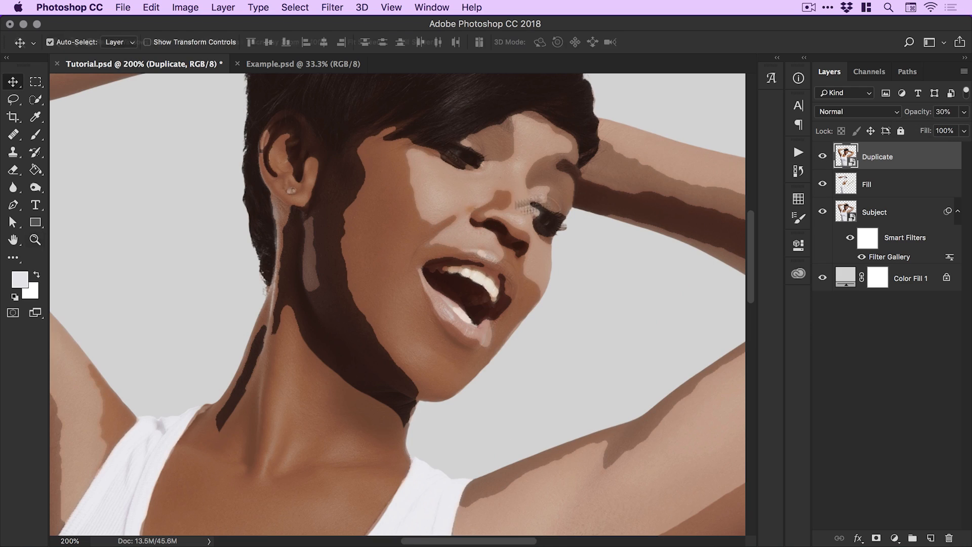
pyautogui.click(821, 158)
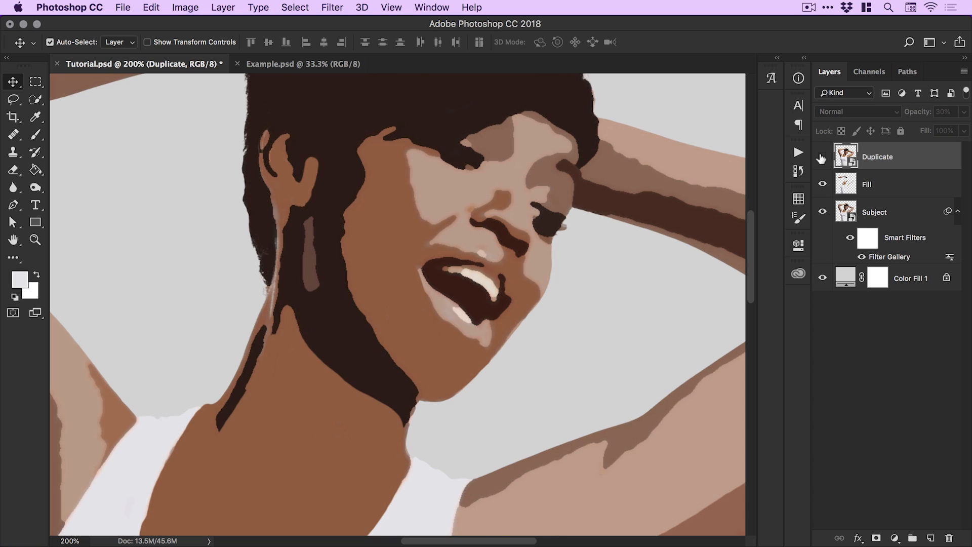
pyautogui.click(821, 159)
# Set the Duplicate layer's opacity to 20% and compare the face with that layer hidden and shown.
pyautogui.click(964, 111)
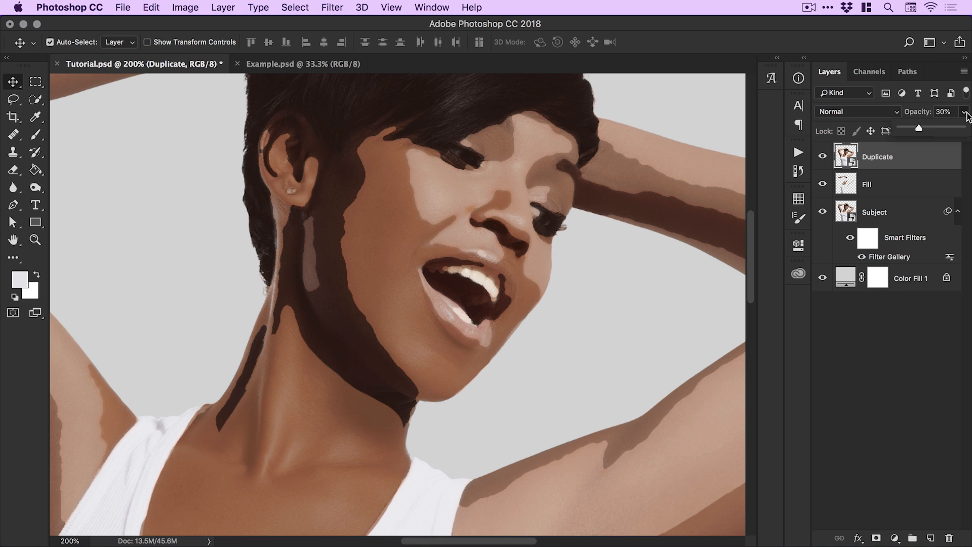
pyautogui.moveTo(914, 128); pyautogui.dragTo(912, 126)
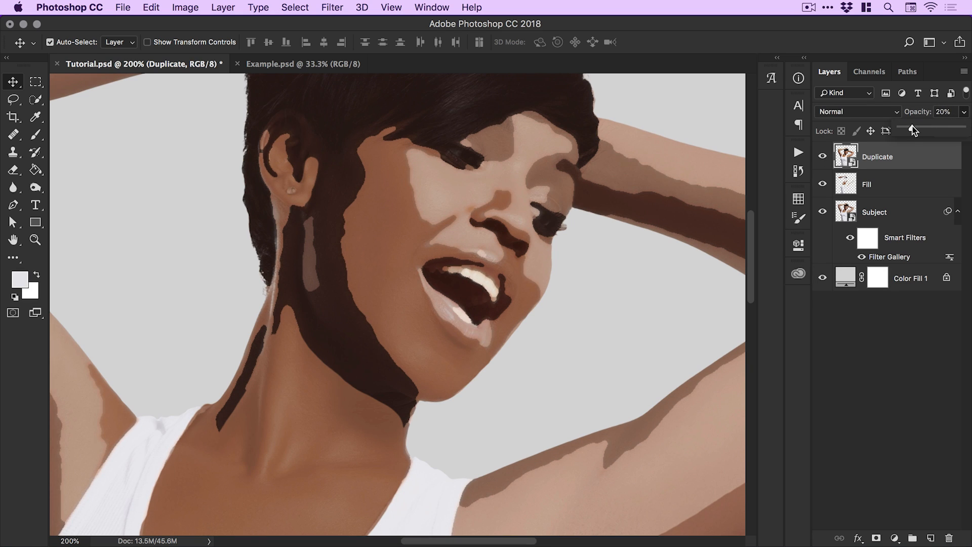
pyautogui.click(823, 158)
pyautogui.click(823, 158)
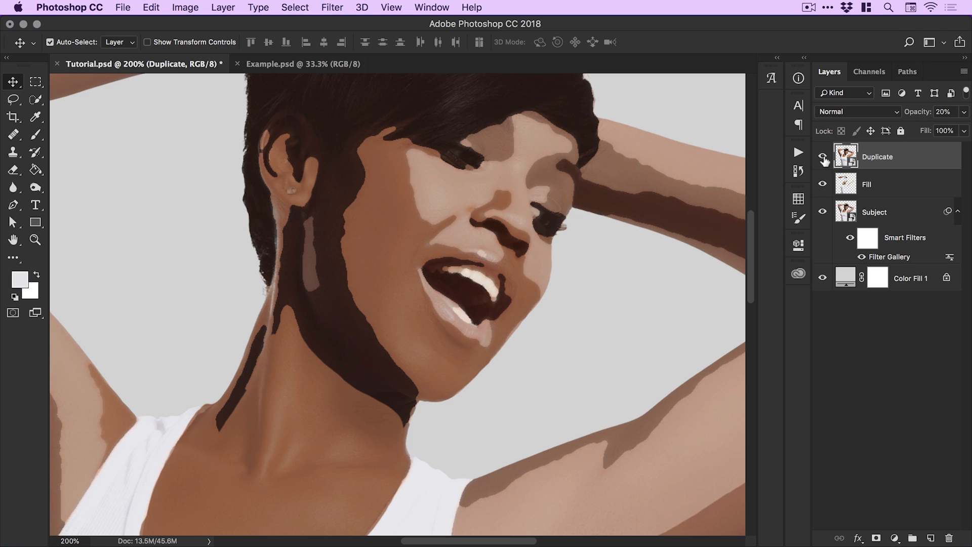
# Apply a Gaussian Blur with a 2-pixel radius to the Duplicate layer, after trying radii of 1 and 3 pixels and comparing the preview.
pyautogui.keyDown('super'); pyautogui.click(567, 498); pyautogui.keyUp('super')
pyautogui.keyDown('super'); pyautogui.click(568, 486); pyautogui.keyUp('super')
pyautogui.moveTo(568, 443); pyautogui.dragTo(556, 309)
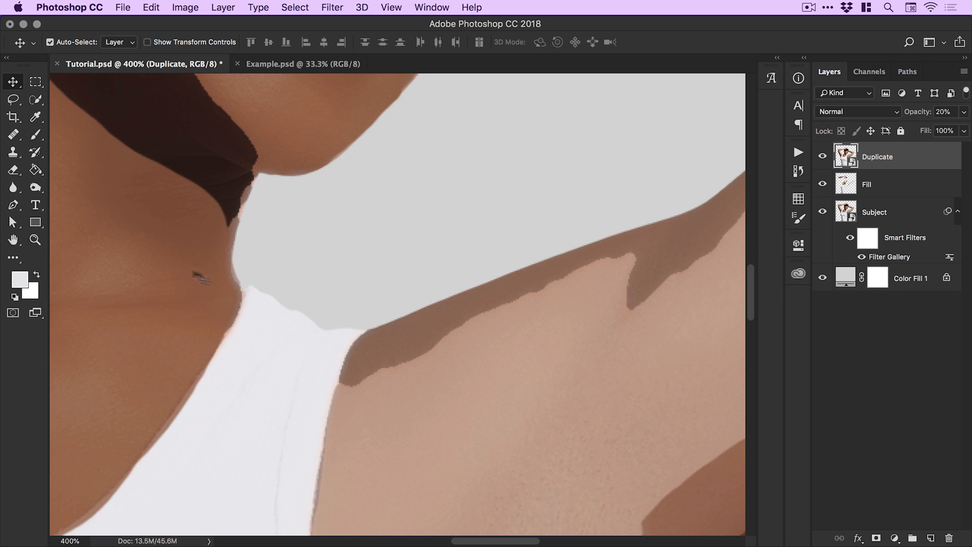
pyautogui.moveTo(199, 265); pyautogui.dragTo(380, 269)
pyautogui.moveTo(242, 239); pyautogui.dragTo(326, 284)
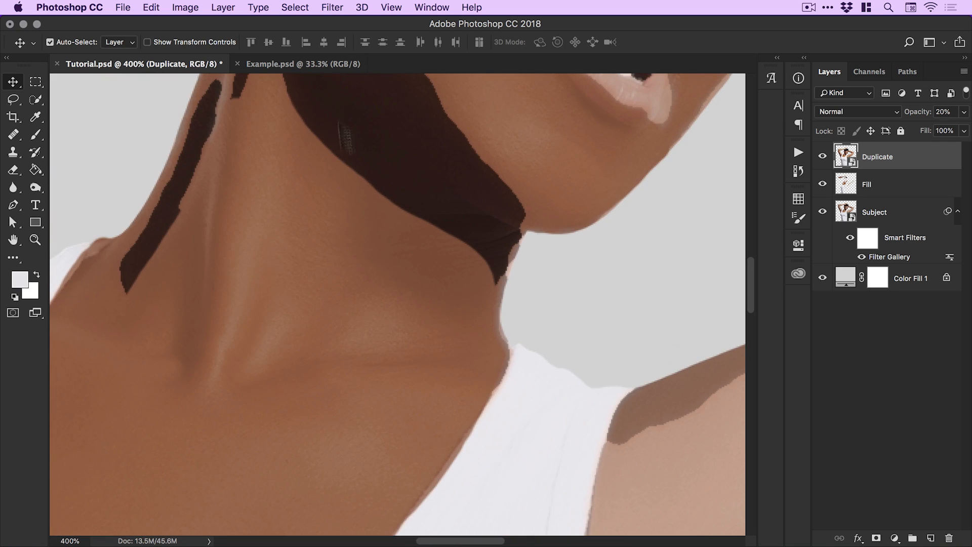
pyautogui.click(332, 8)
pyautogui.moveTo(367, 174)
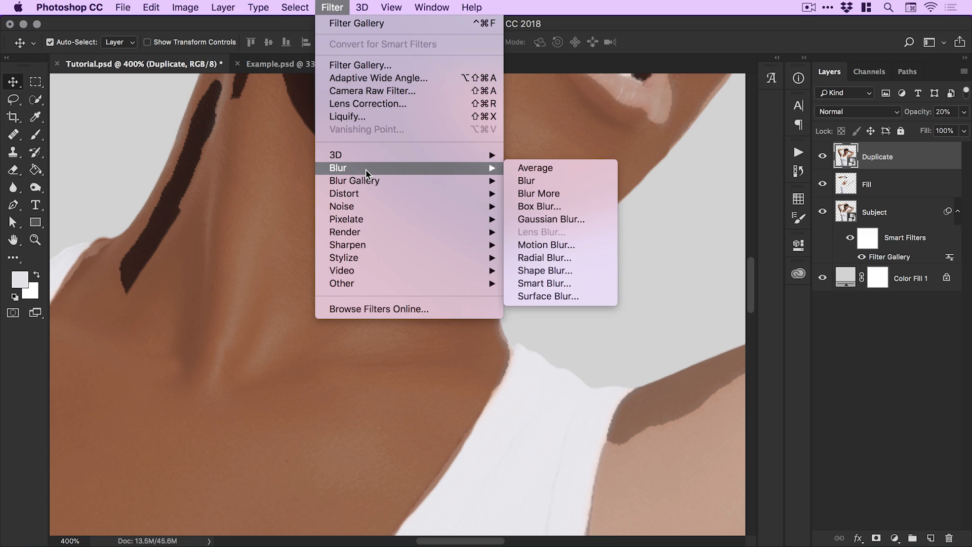
pyautogui.click(520, 221)
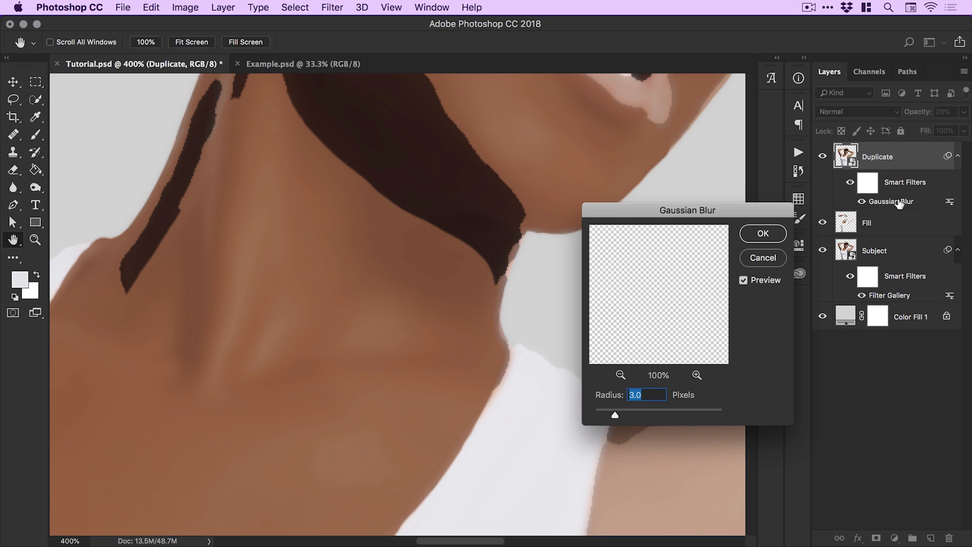
pyautogui.write('1')
pyautogui.click(607, 412)
pyautogui.write('3')
pyautogui.click(752, 280)
pyautogui.click(743, 281)
pyautogui.write('2')
pyautogui.click(763, 237)
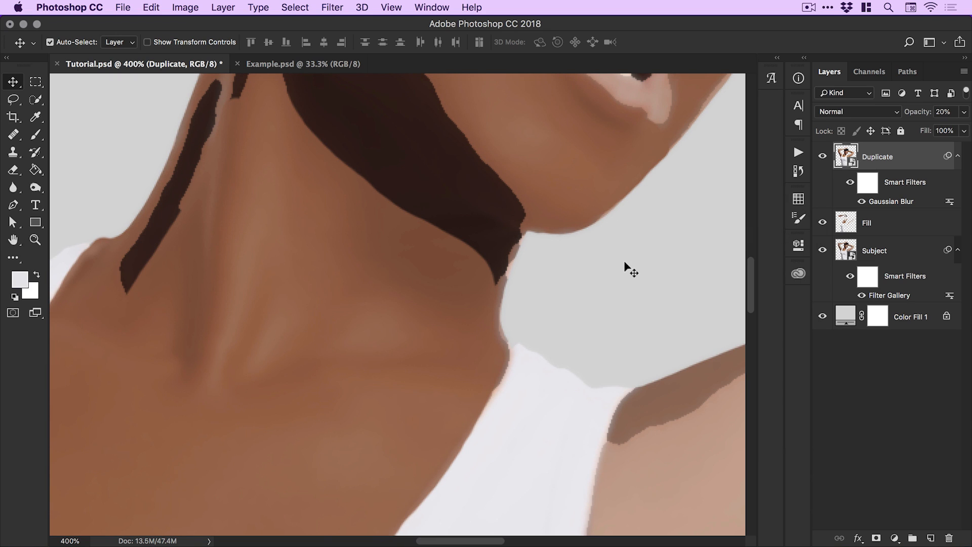
# Compare the face and neck with the blurred Duplicate layer hidden and shown.
pyautogui.press('super+minus')
pyautogui.press('super+minus')
pyautogui.moveTo(611, 265); pyautogui.dragTo(593, 388)
pyautogui.click(822, 157)
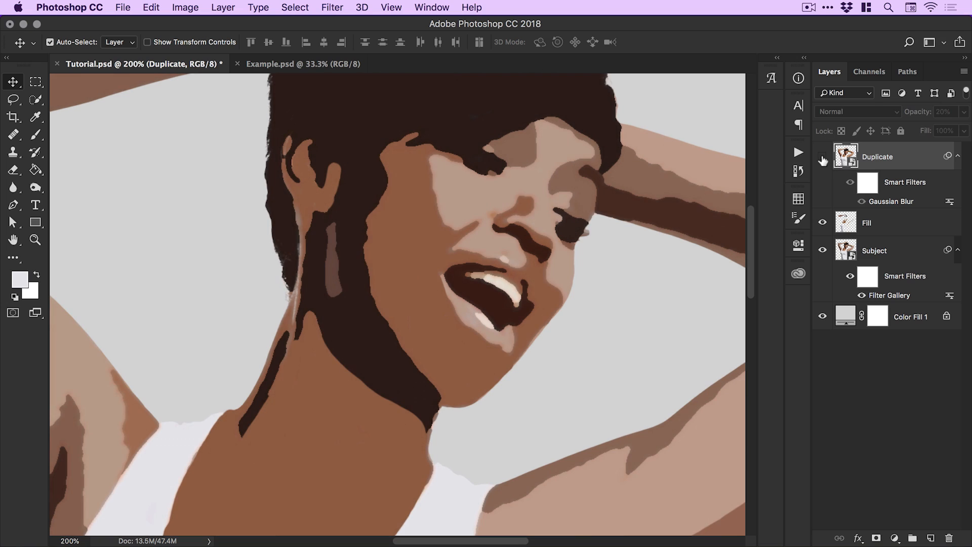
pyautogui.click(822, 158)
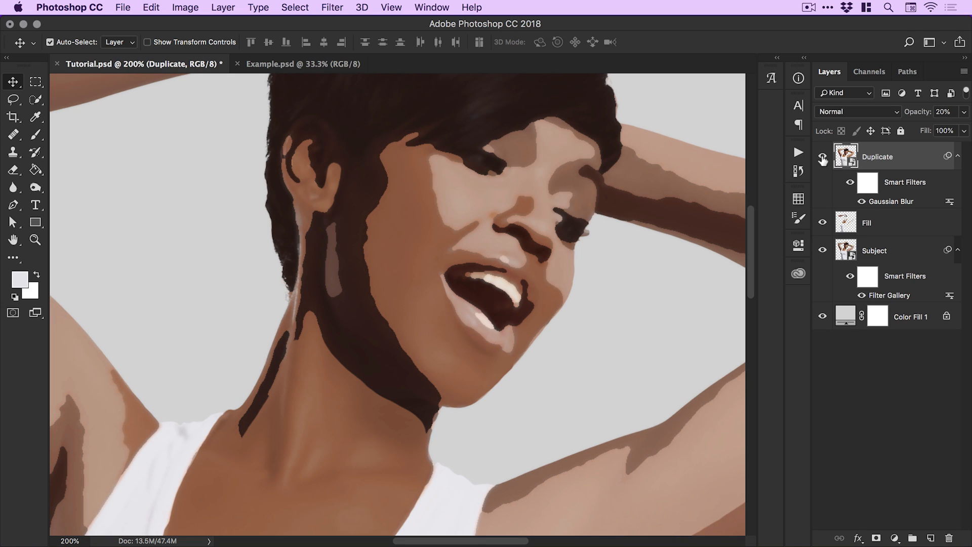
# View the whole illustration and compare it with the finished artwork in Example.psd.
pyautogui.press('super')
pyautogui.press('super+minus')
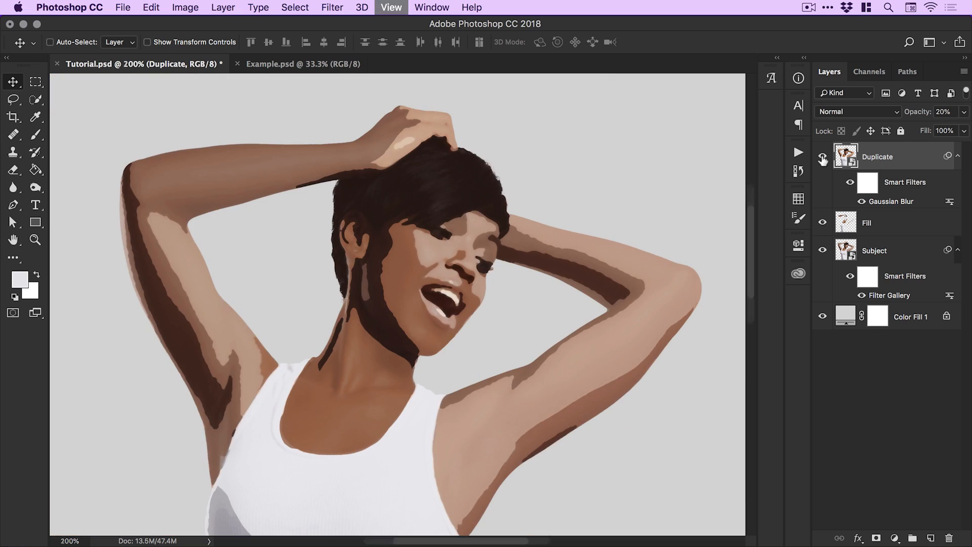
pyautogui.press('super+0')
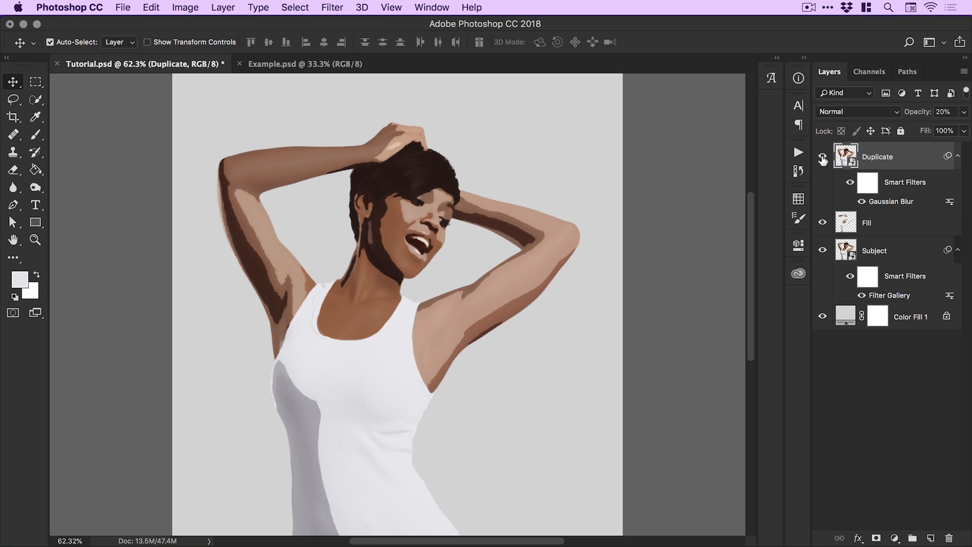
pyautogui.click(318, 63)
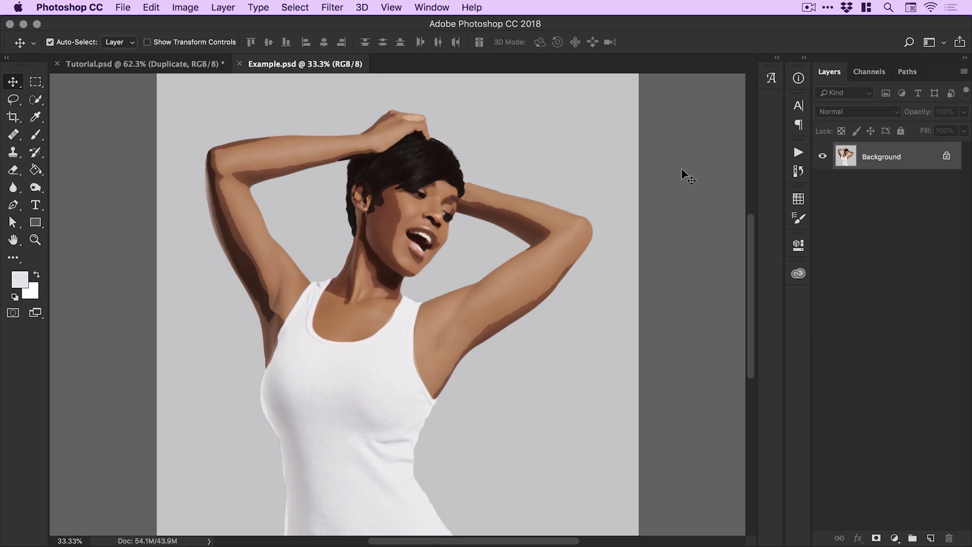